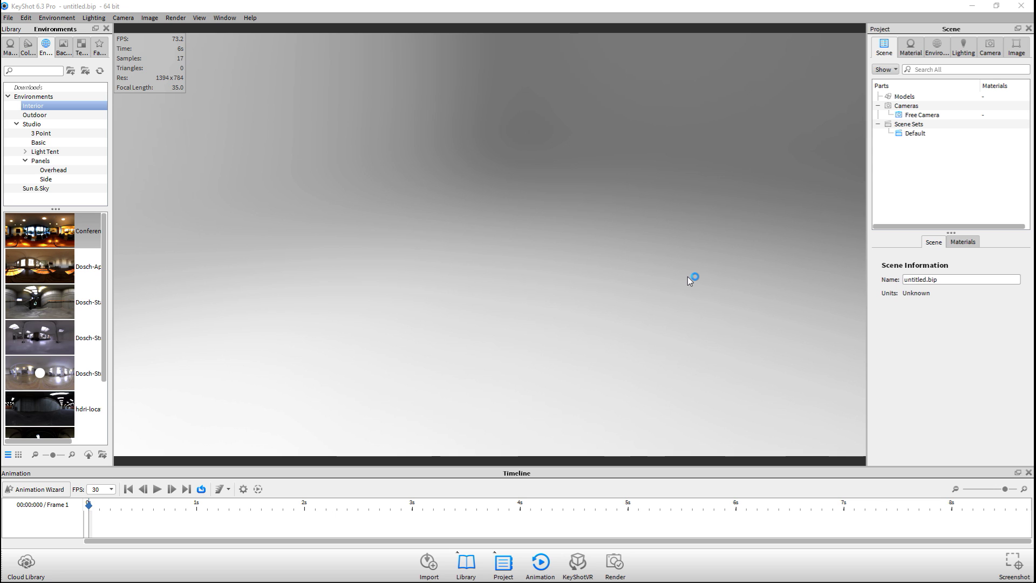
# Step: Import the Winchester rifle model from WinchesterOBJ.obj into the scene
pyautogui.click(10, 18)
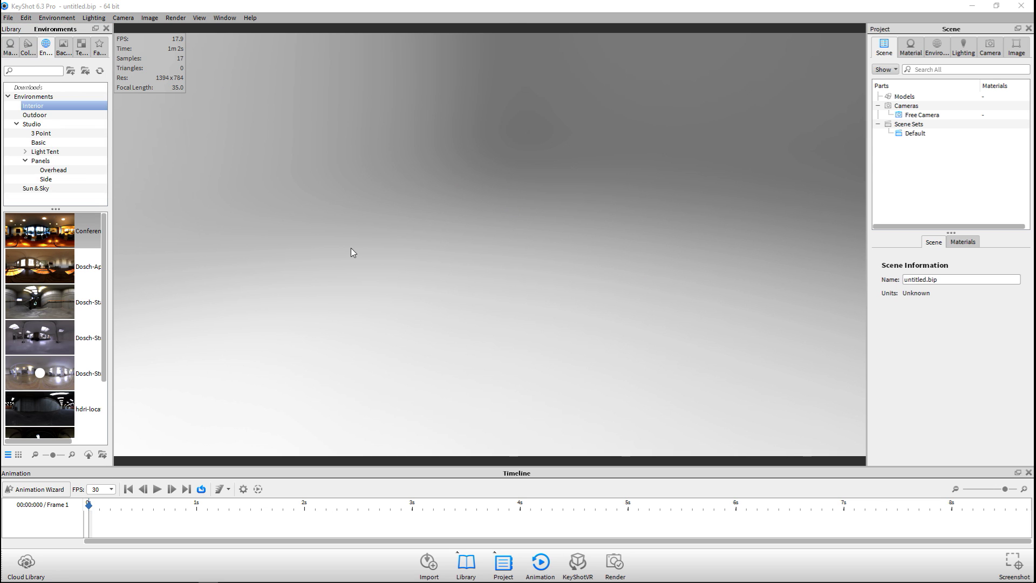
pyautogui.hotkey('ctrl', 'i')
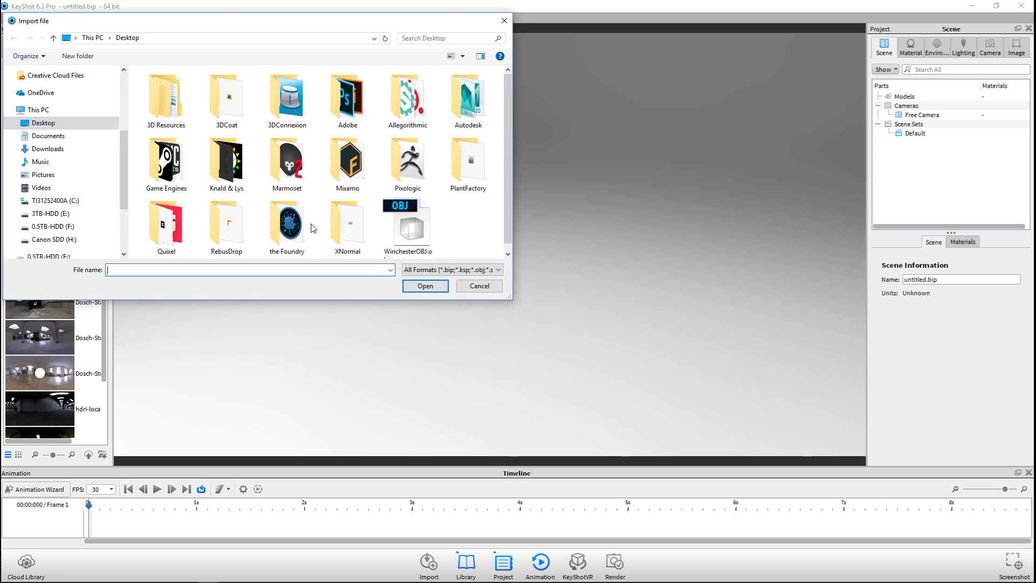
pyautogui.click(409, 224)
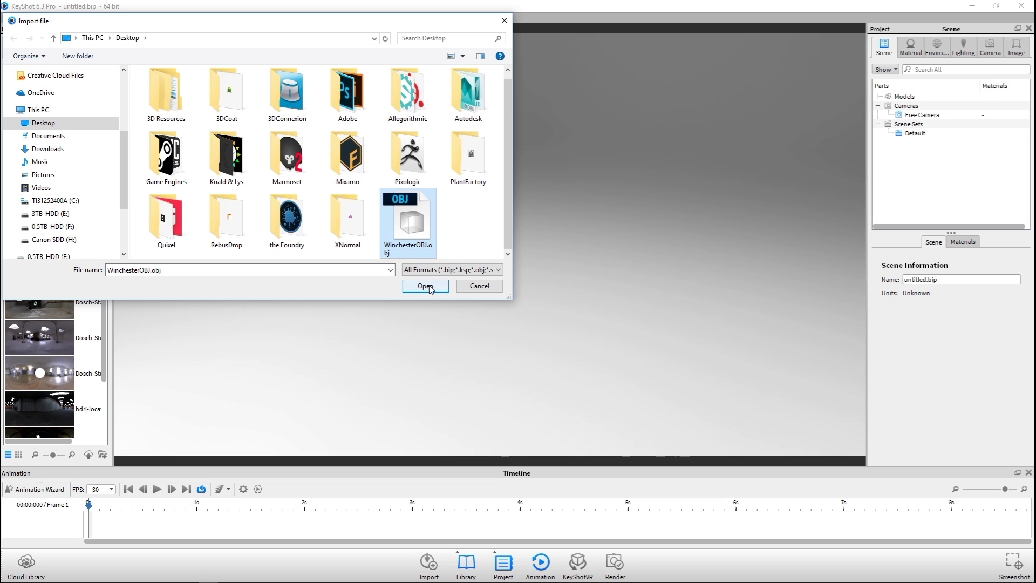
pyautogui.click(427, 286)
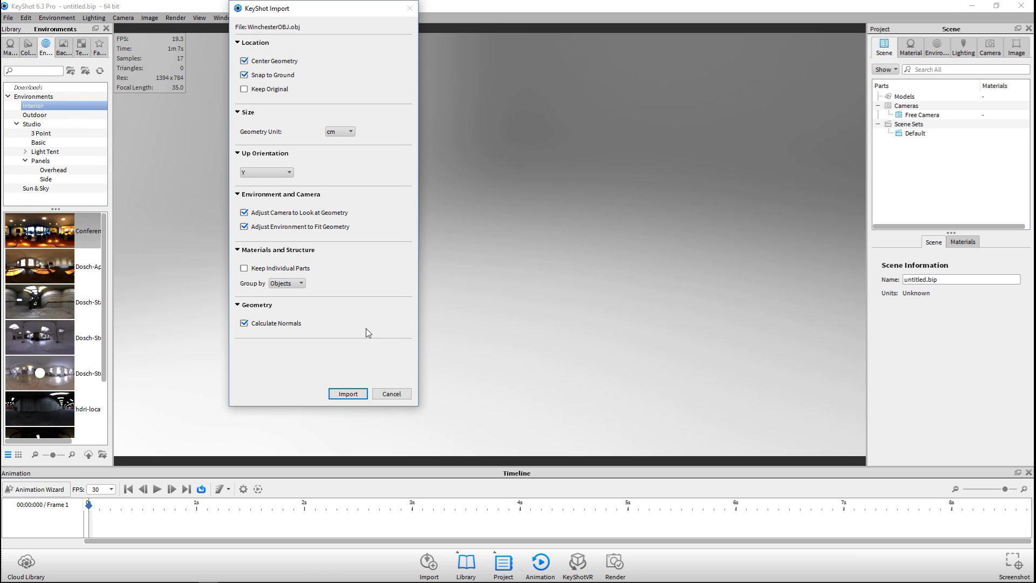
pyautogui.click(348, 394)
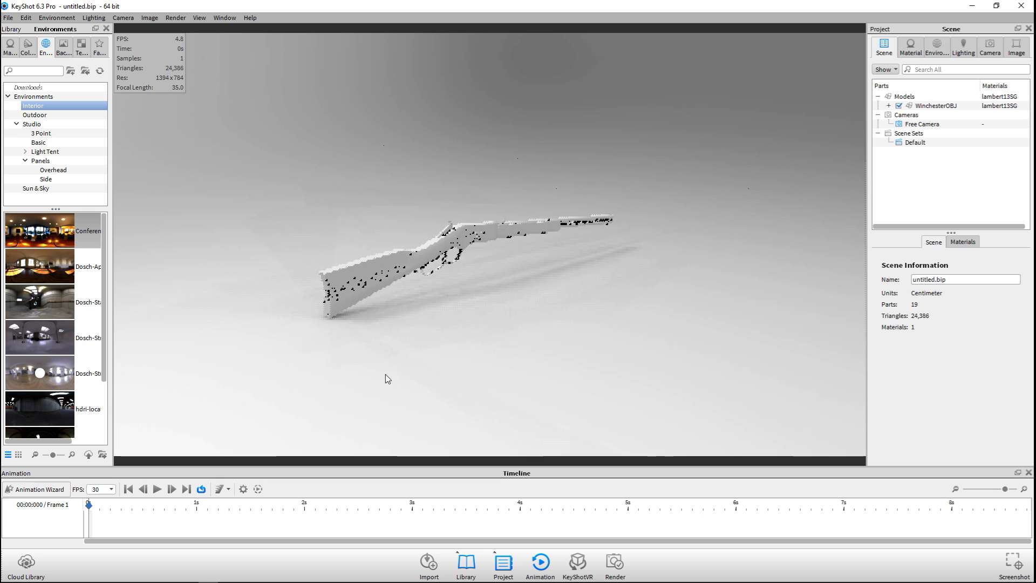
# Step: Orbit and zoom the view so the rifle fills the frame side-on
pyautogui.moveTo(553, 332); pyautogui.dragTo(433, 319)
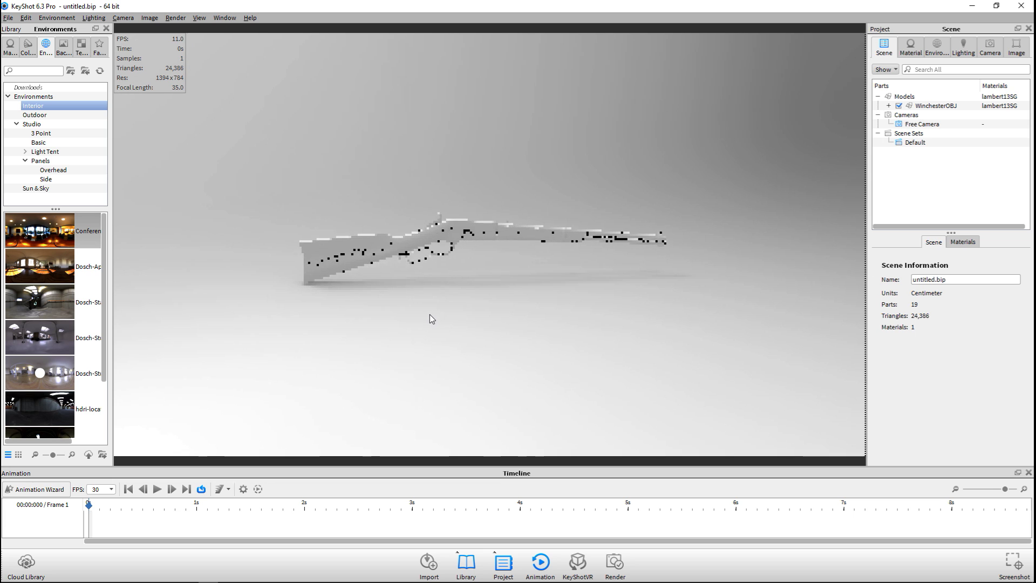
pyautogui.scroll(3, 452, 341)
pyautogui.scroll(2, 452, 346)
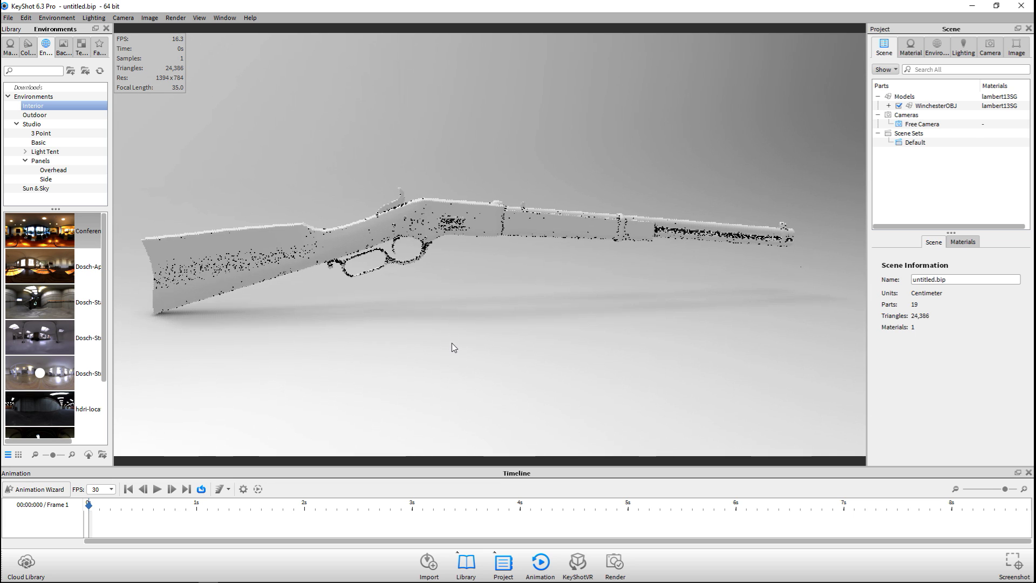
pyautogui.moveTo(458, 374)
pyautogui.mouseDown()
pyautogui.moveTo(461, 358)
pyautogui.moveTo(472, 362)
pyautogui.mouseUp()
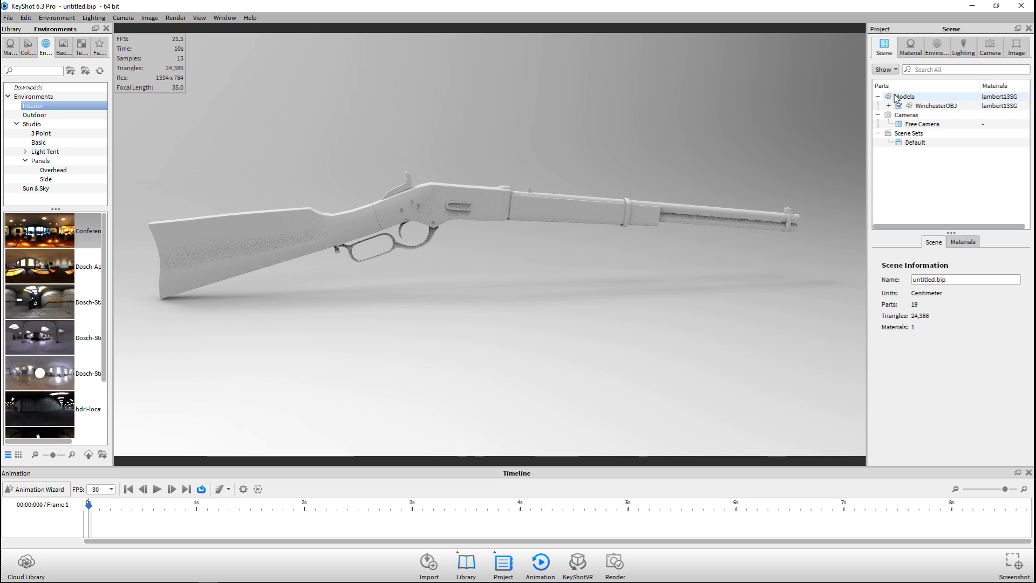
# Step: Move the WinchesterOBJ model up along Y to 4.4141 and apply the move
pyautogui.click(936, 107)
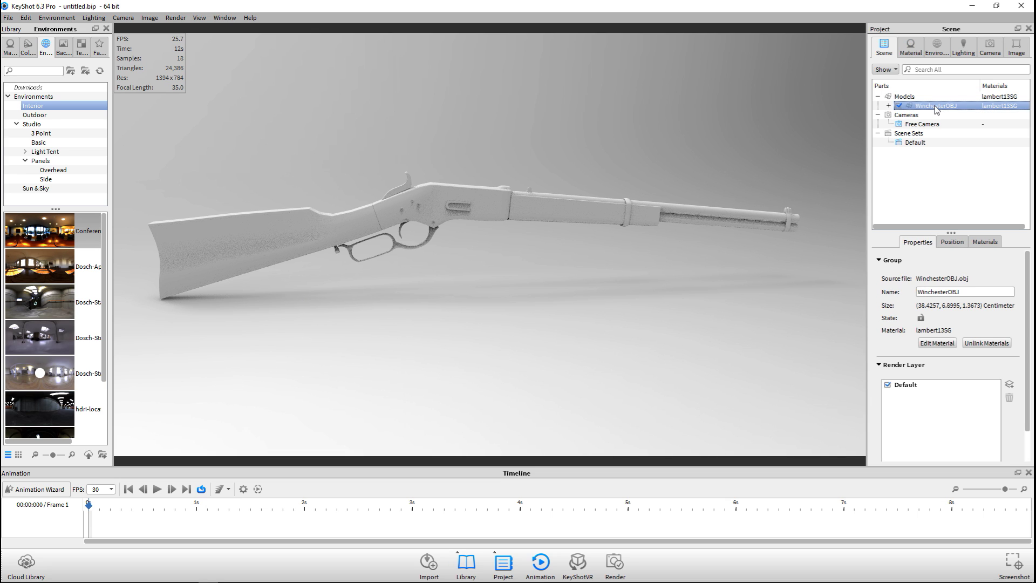
pyautogui.click(952, 242)
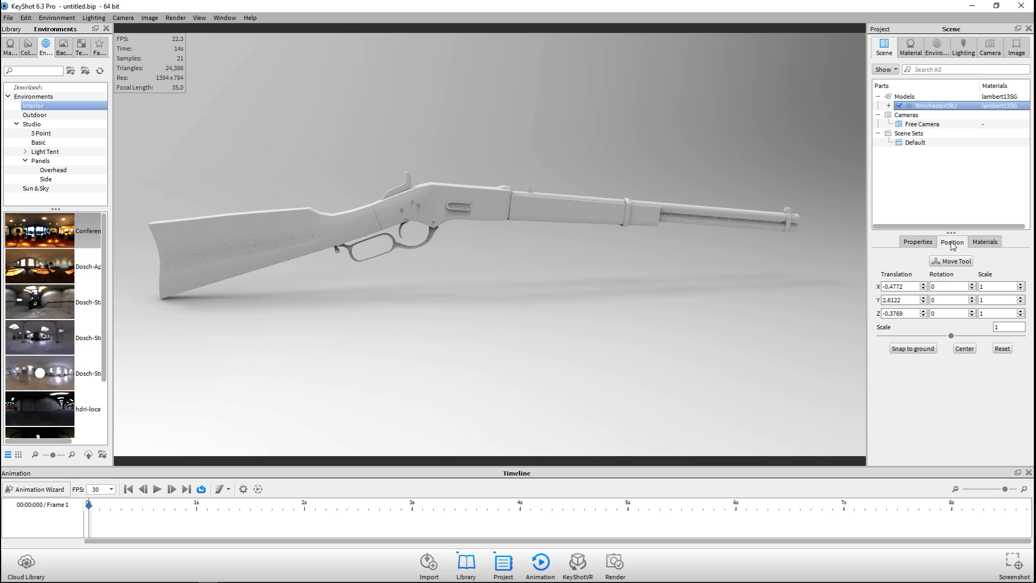
pyautogui.click(951, 261)
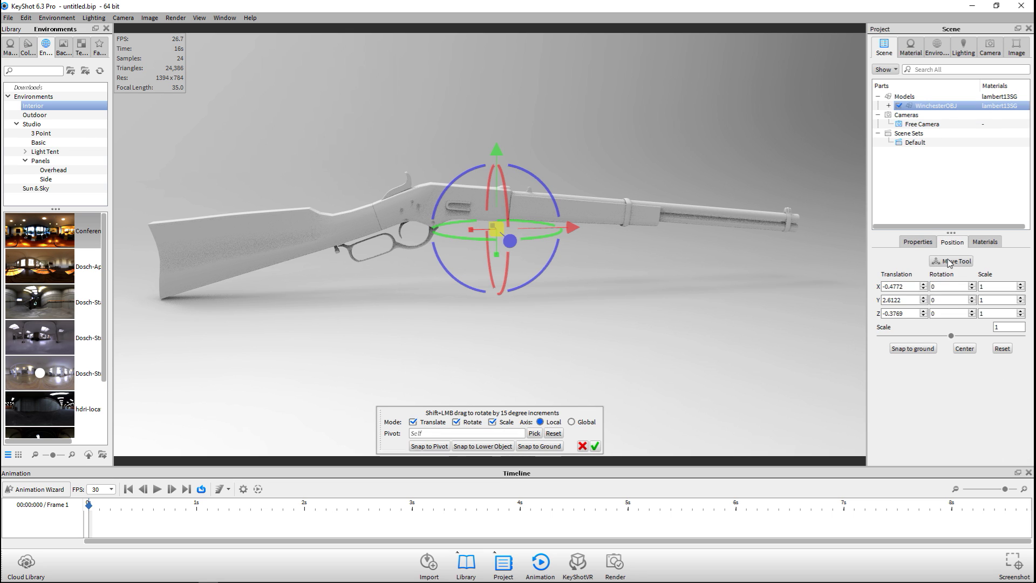
pyautogui.doubleClick(917, 106)
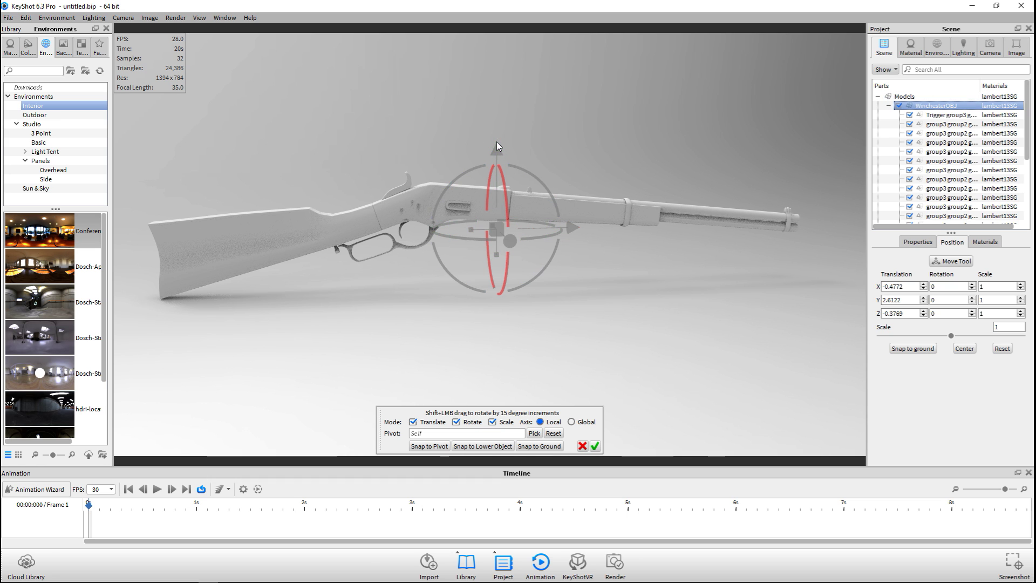
pyautogui.moveTo(498, 137); pyautogui.dragTo(499, 116)
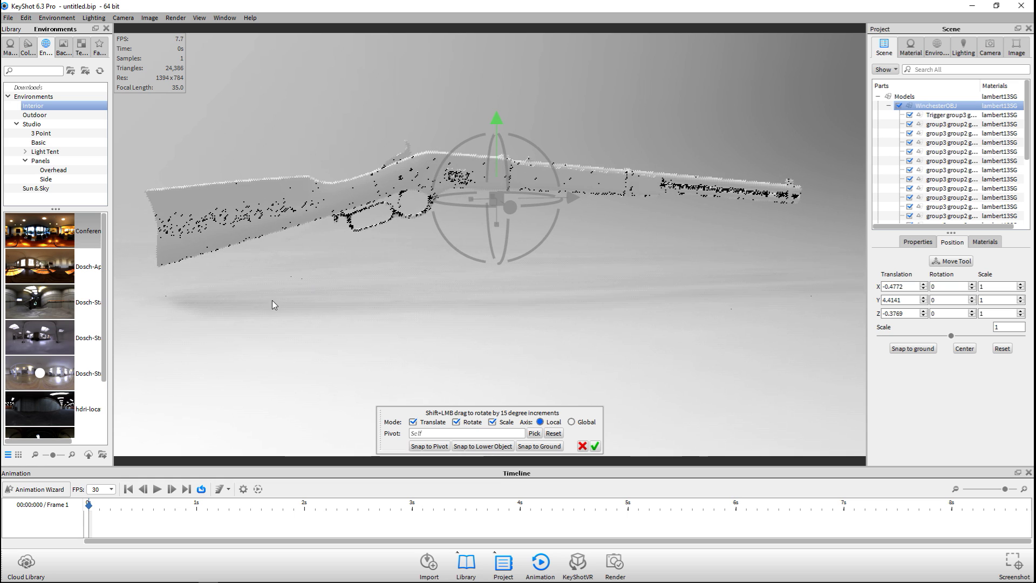
pyautogui.click(596, 446)
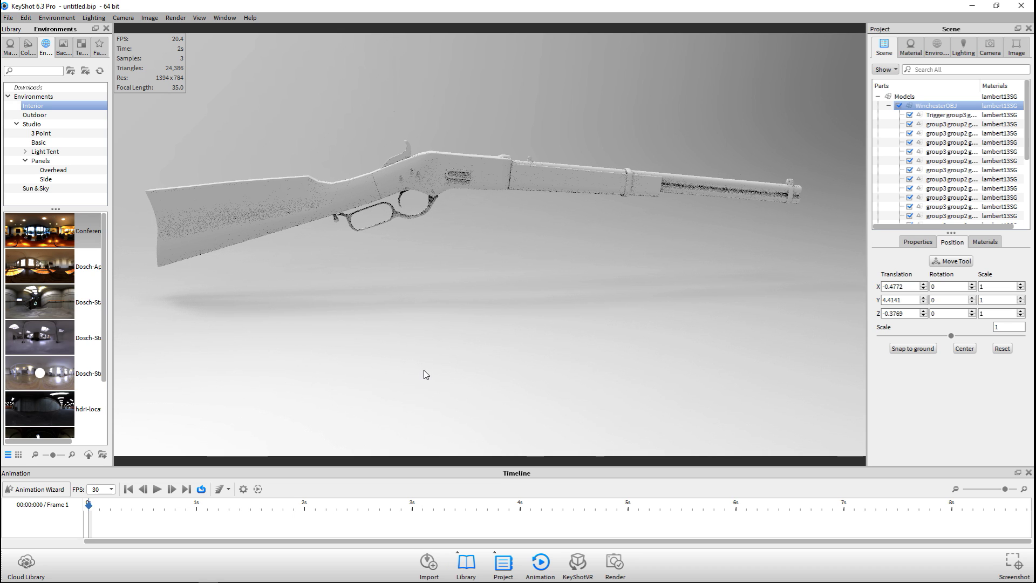
# Step: Set the second grey Studio backdrop as the scene backplate
pyautogui.click(63, 47)
pyautogui.click(30, 280)
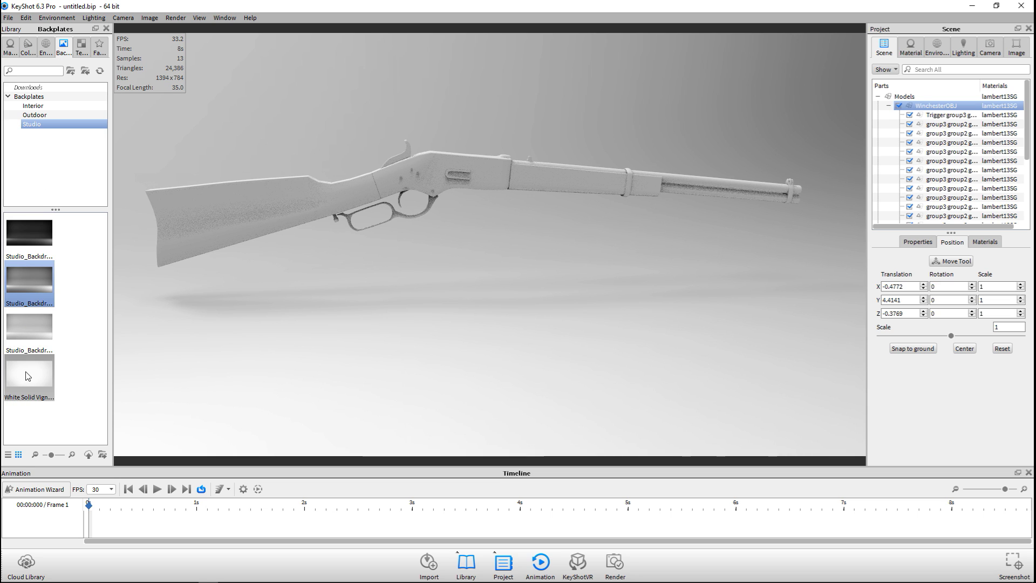
pyautogui.moveTo(25, 282); pyautogui.dragTo(271, 348)
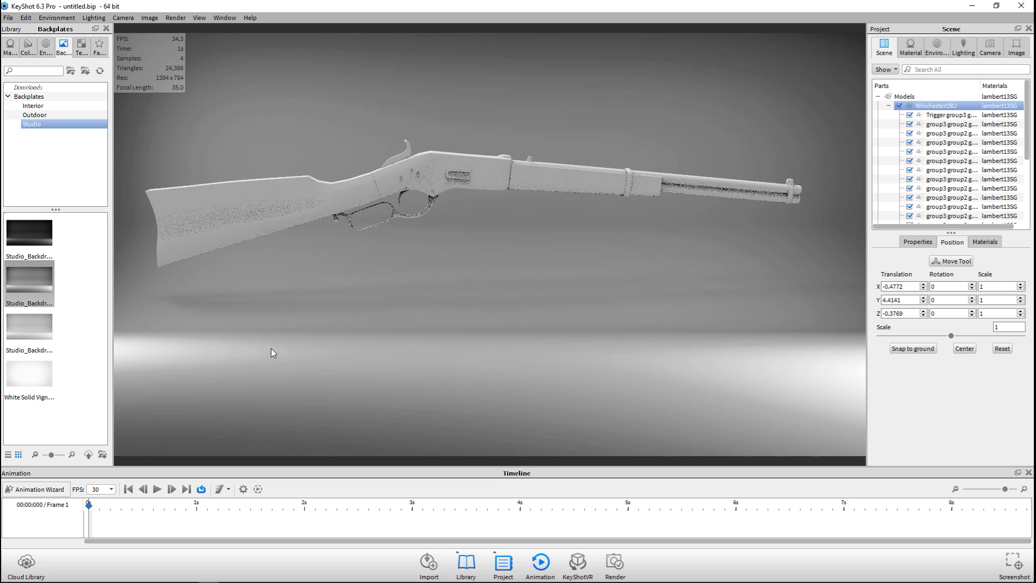
# Step: Switch lighting to Full Simulation and toggle Caustics and Interior Mode on
pyautogui.click(93, 17)
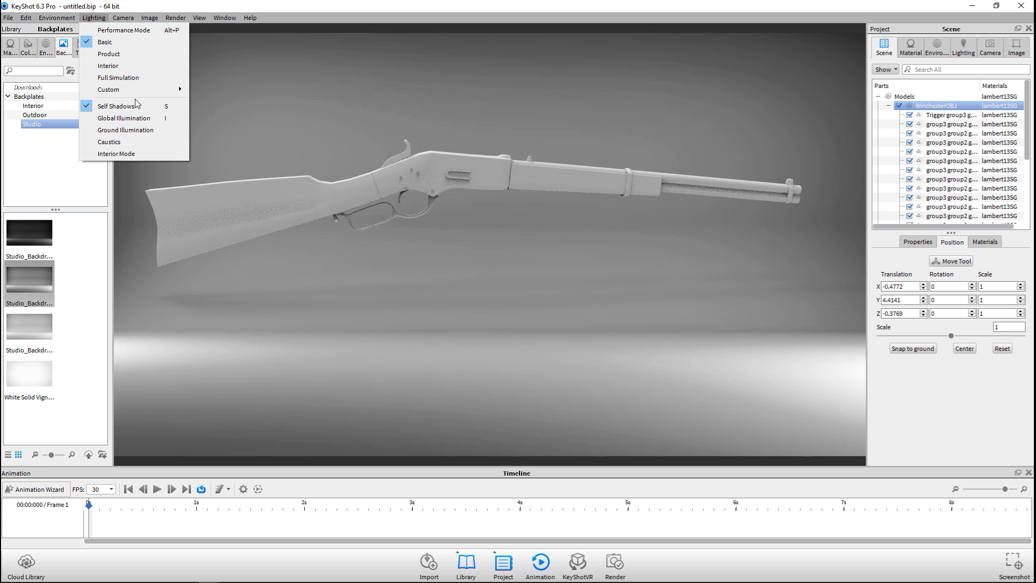
pyautogui.click(140, 78)
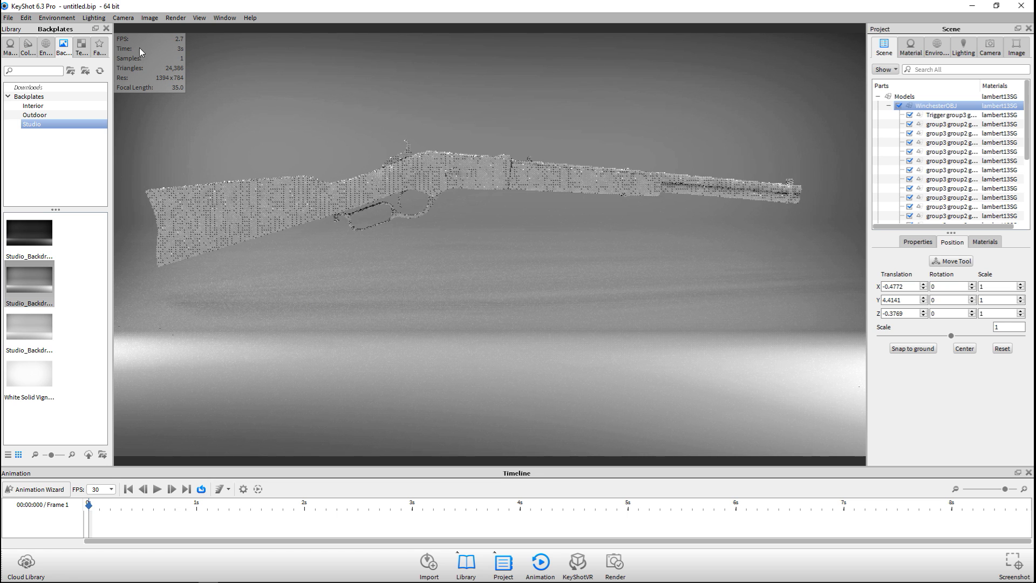
pyautogui.click(93, 18)
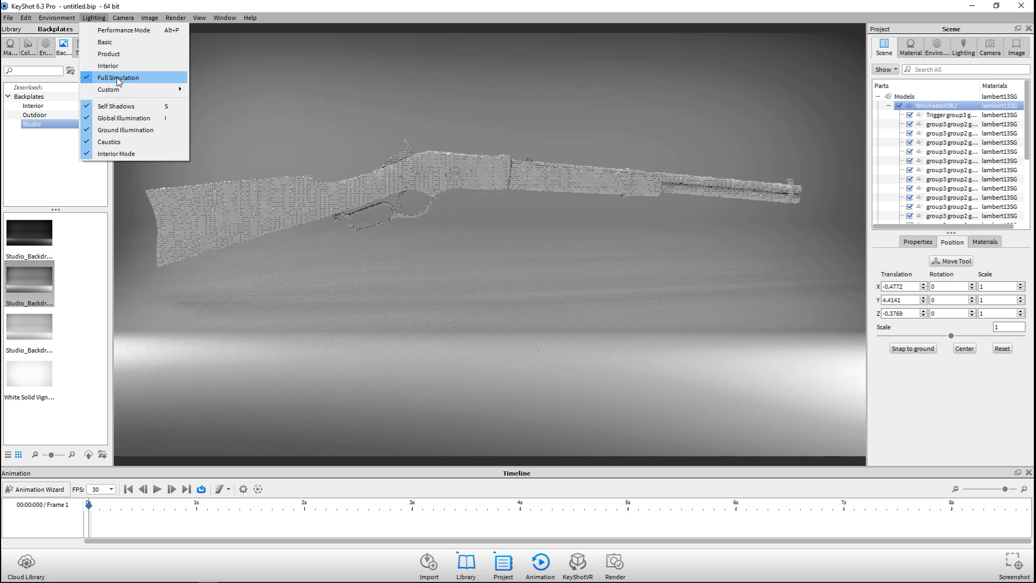
pyautogui.click(119, 142)
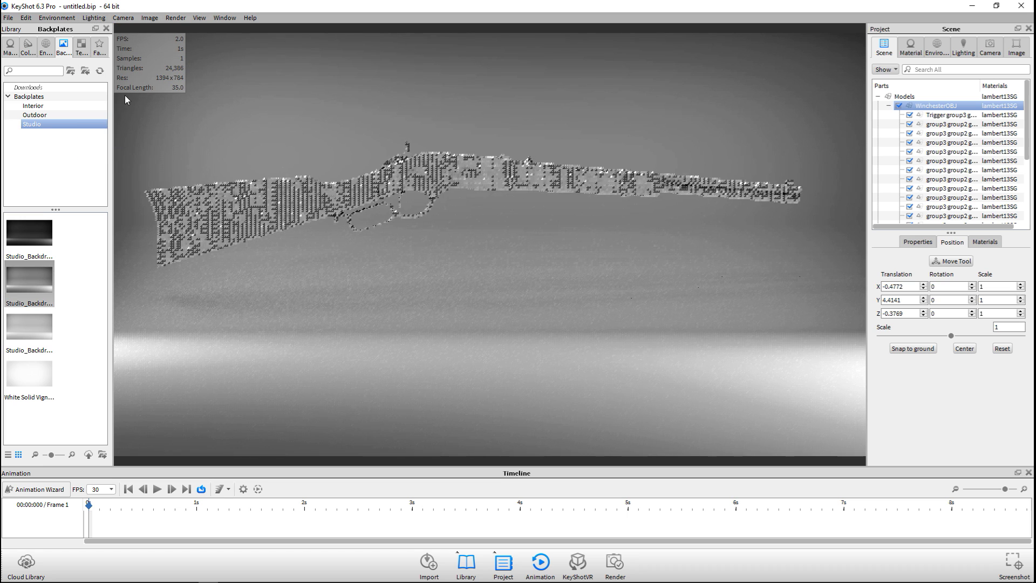
pyautogui.click(94, 18)
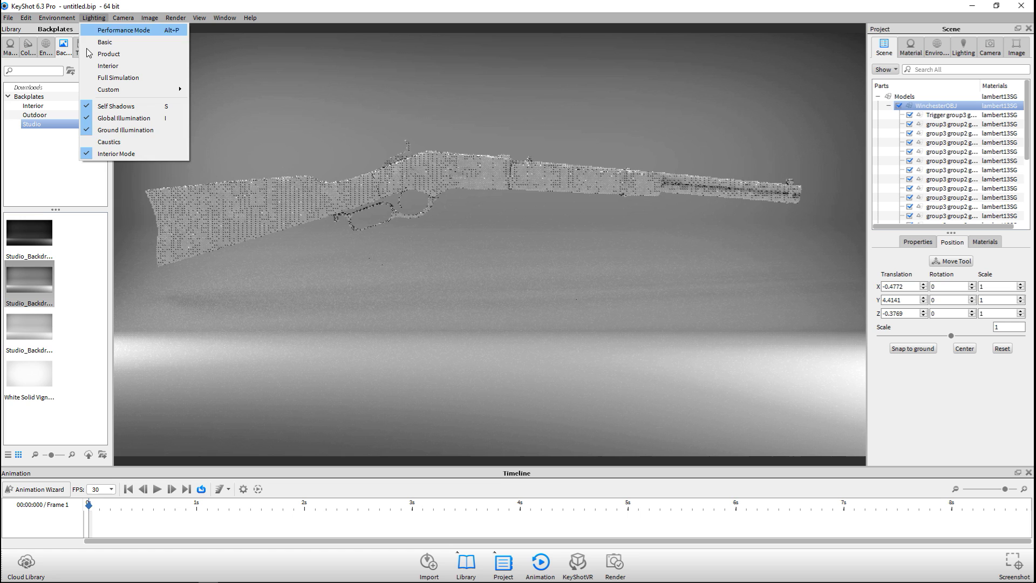
pyautogui.click(120, 155)
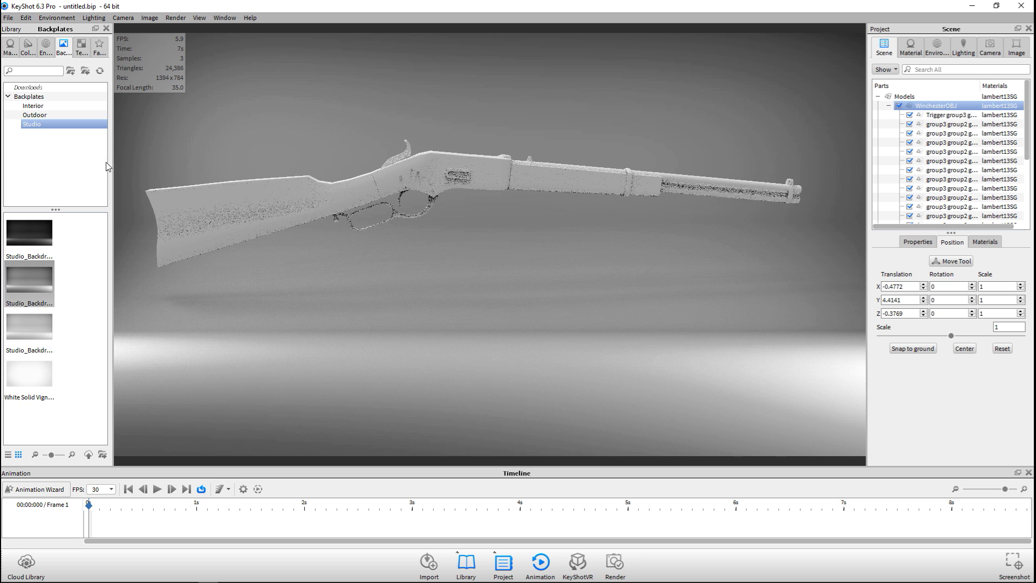
pyautogui.click(46, 49)
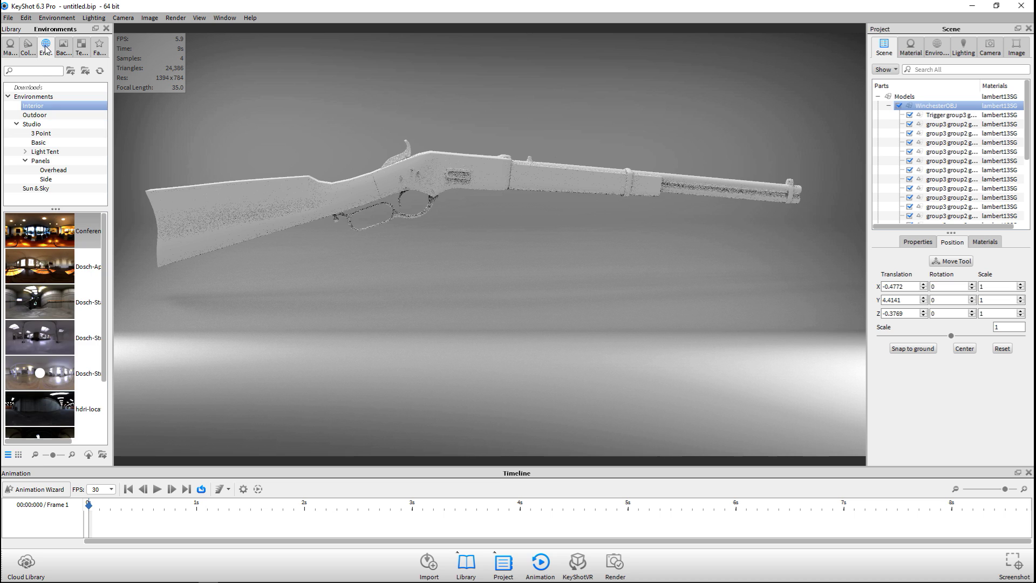
# Step: Apply Paint Matte Beige to every rifle part and open that material's properties
pyautogui.click(10, 48)
pyautogui.scroll(8, 41, 142)
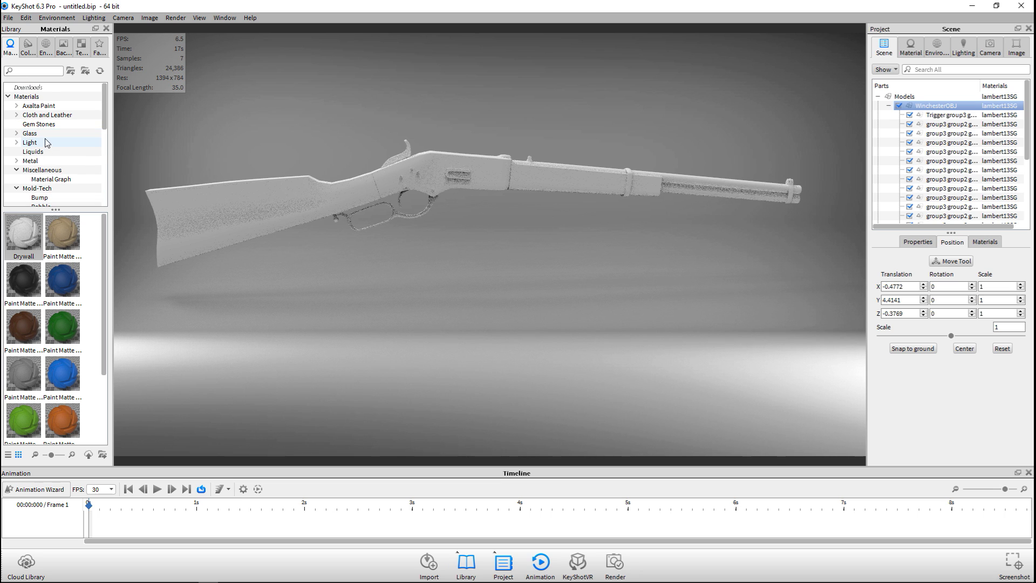
pyautogui.scroll(-8, 48, 138)
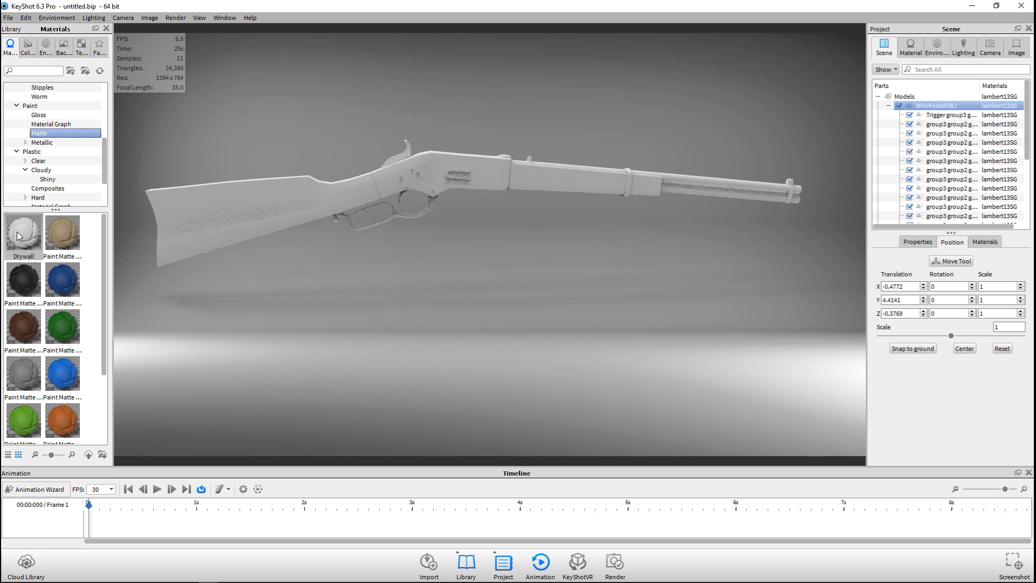
pyautogui.click(39, 246)
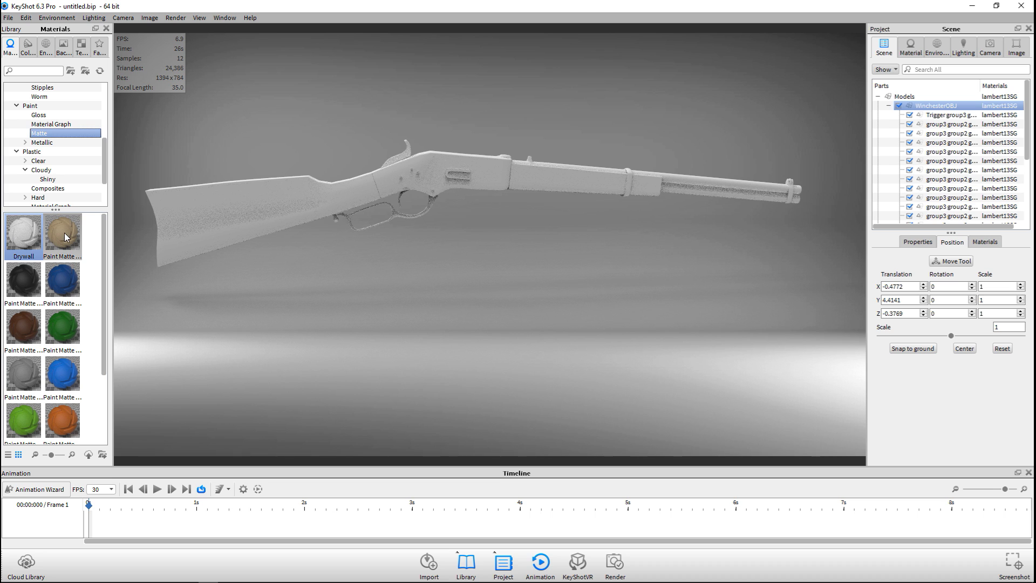
pyautogui.moveTo(63, 232)
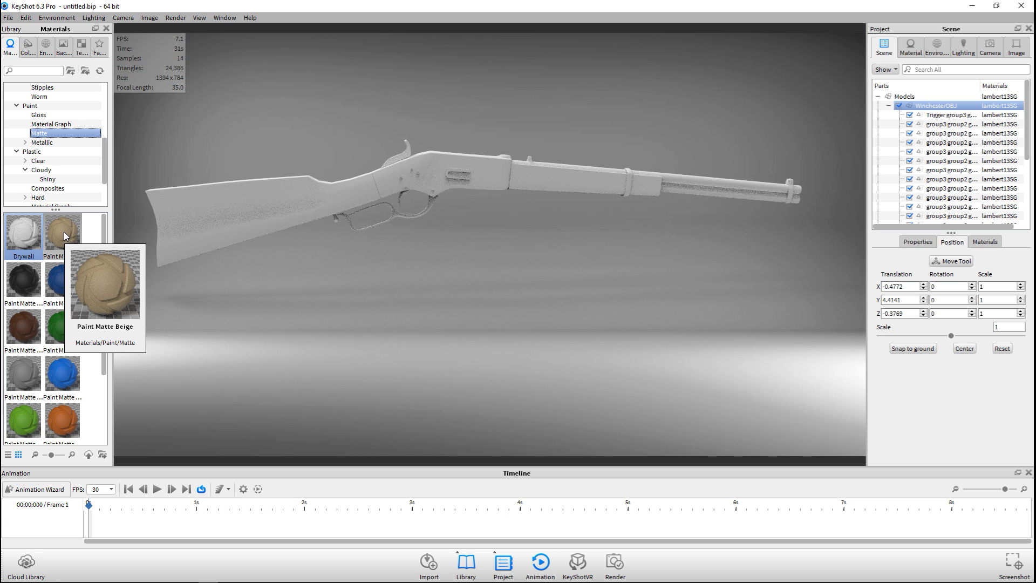
pyautogui.moveTo(63, 232)
pyautogui.mouseDown()
pyautogui.moveTo(175, 243)
pyautogui.moveTo(225, 226)
pyautogui.mouseUp()
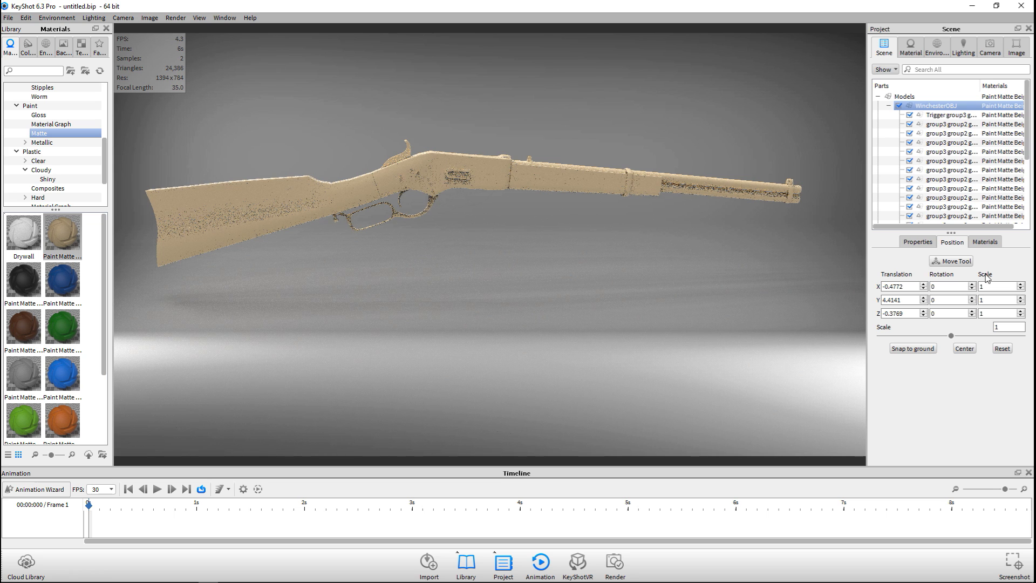
pyautogui.click(62, 233)
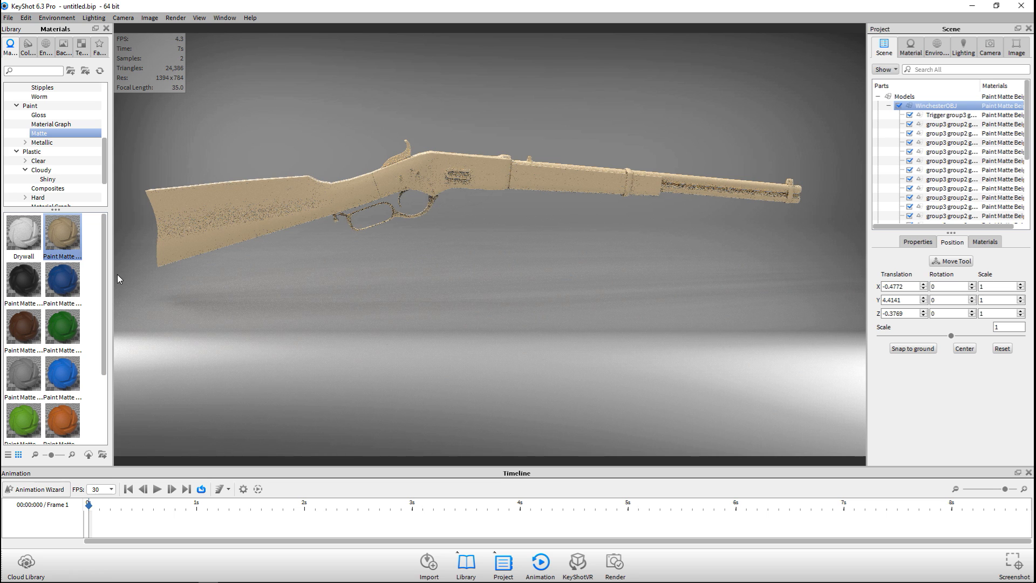
pyautogui.doubleClick(262, 194)
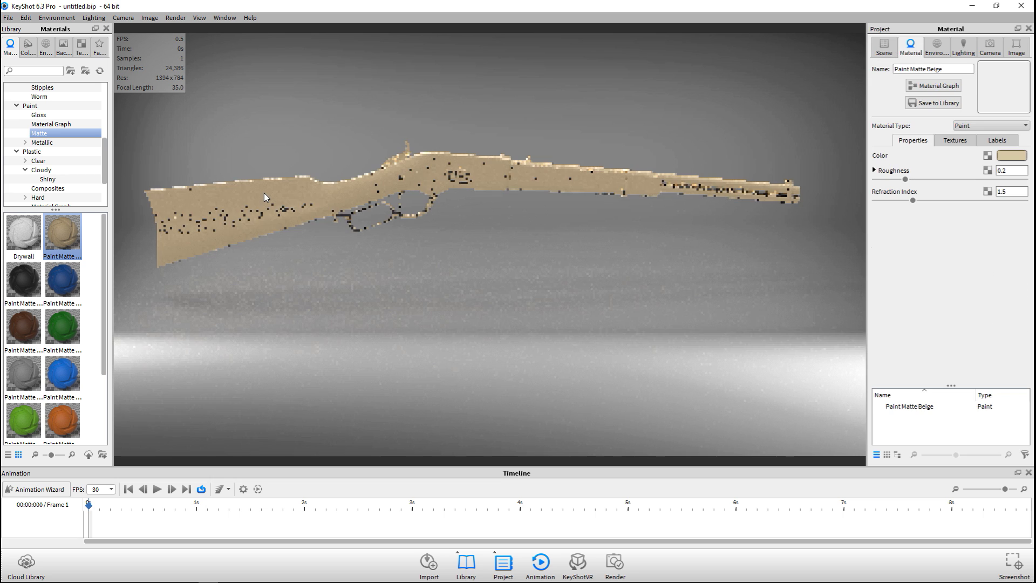
# Step: Recolour the rifle's paint to pale grey RGB 179, 175, 171 via the colour picker
pyautogui.click(1013, 157)
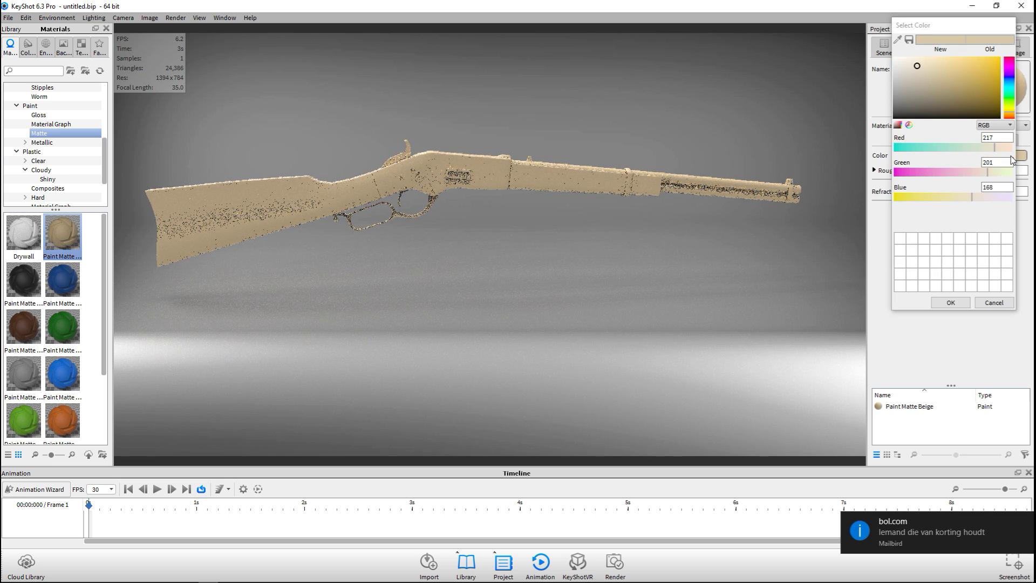
pyautogui.click(898, 41)
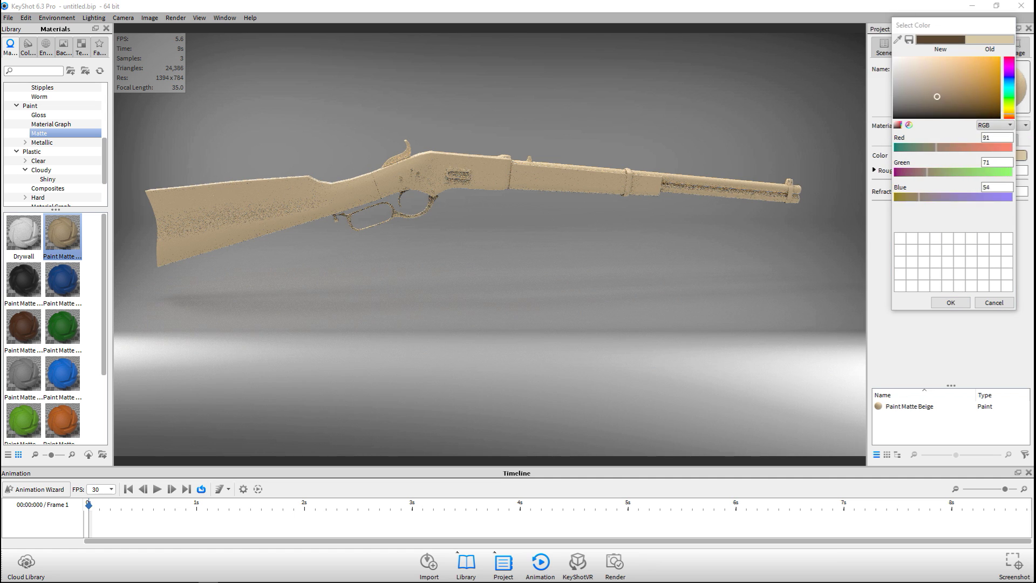
pyautogui.click(227, 237)
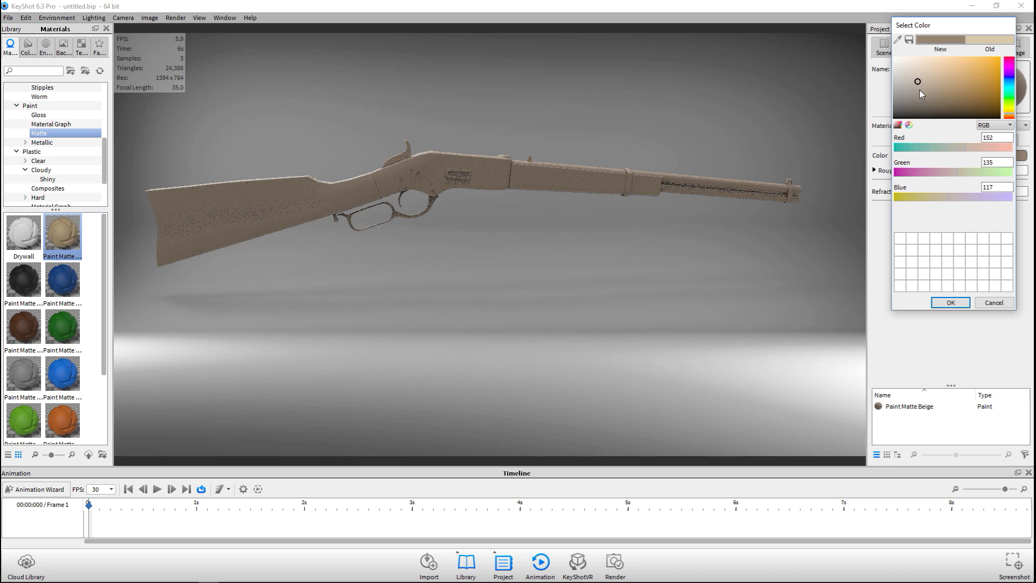
pyautogui.moveTo(919, 80); pyautogui.dragTo(898, 77)
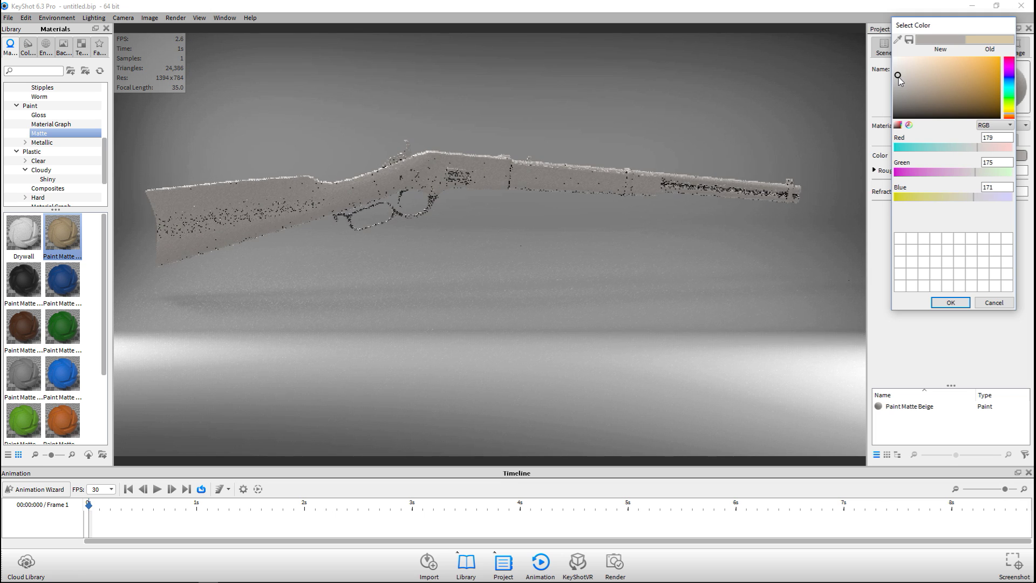
pyautogui.click(950, 302)
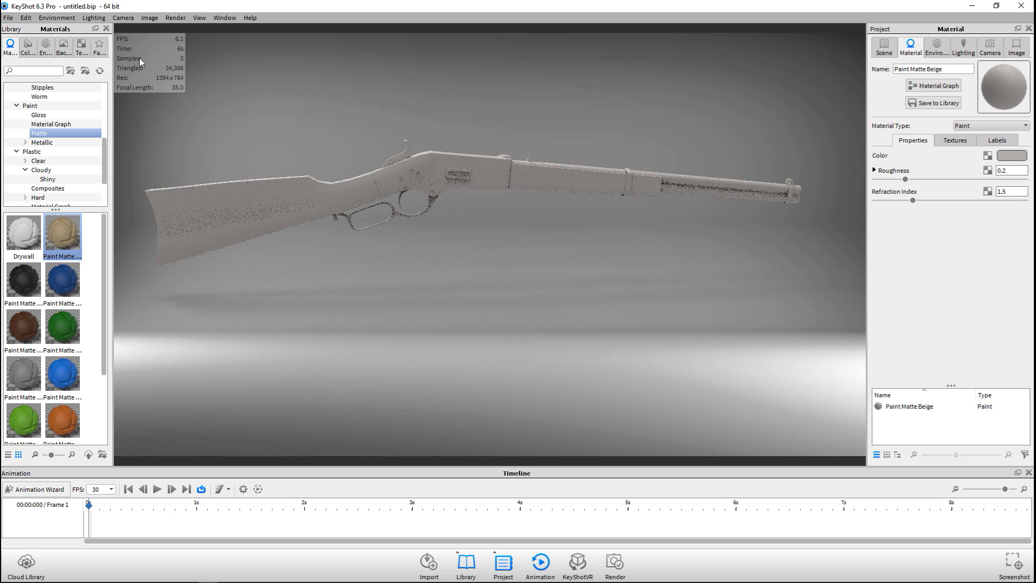
# Step: Try Conference and several Dosch HDRI environments, settling on a Dosch studio environment
pyautogui.click(97, 18)
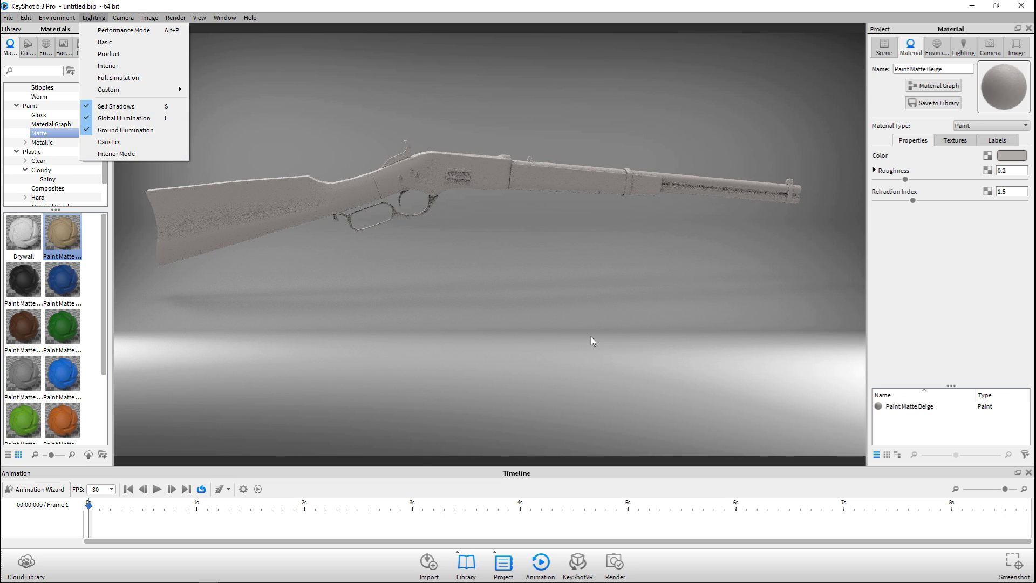
pyautogui.click(46, 49)
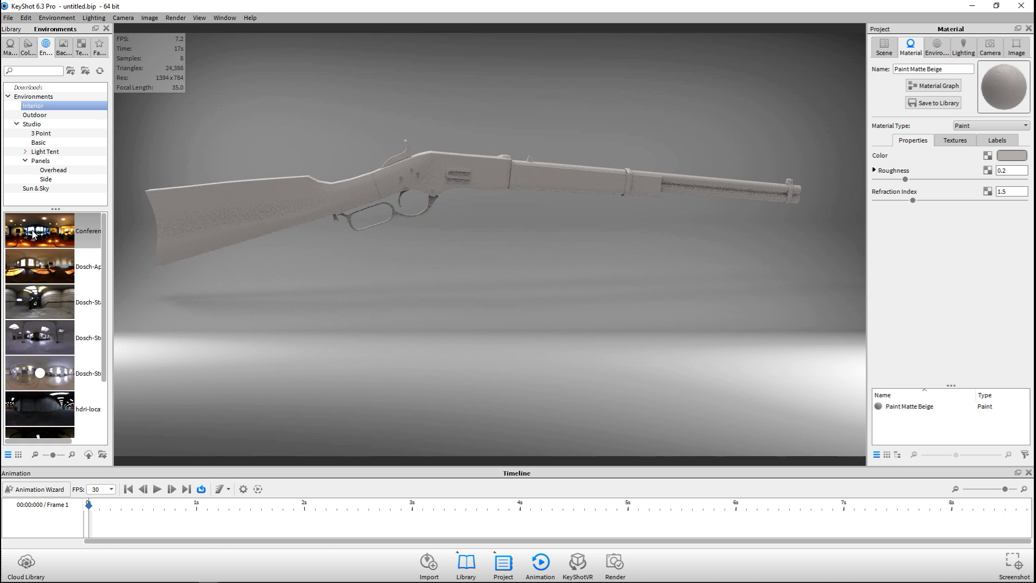
pyautogui.moveTo(34, 234); pyautogui.dragTo(339, 315)
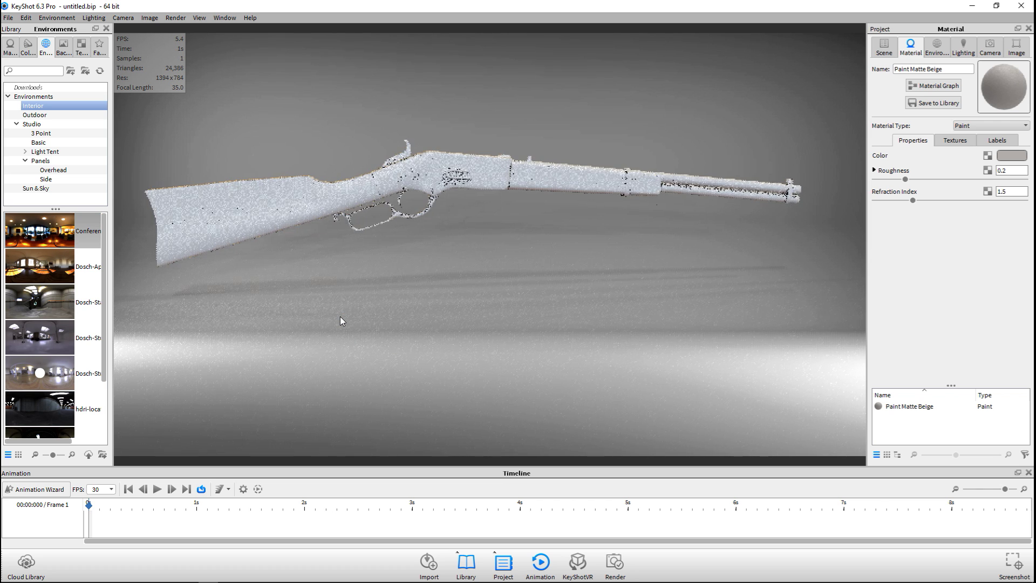
pyautogui.moveTo(25, 272); pyautogui.dragTo(264, 322)
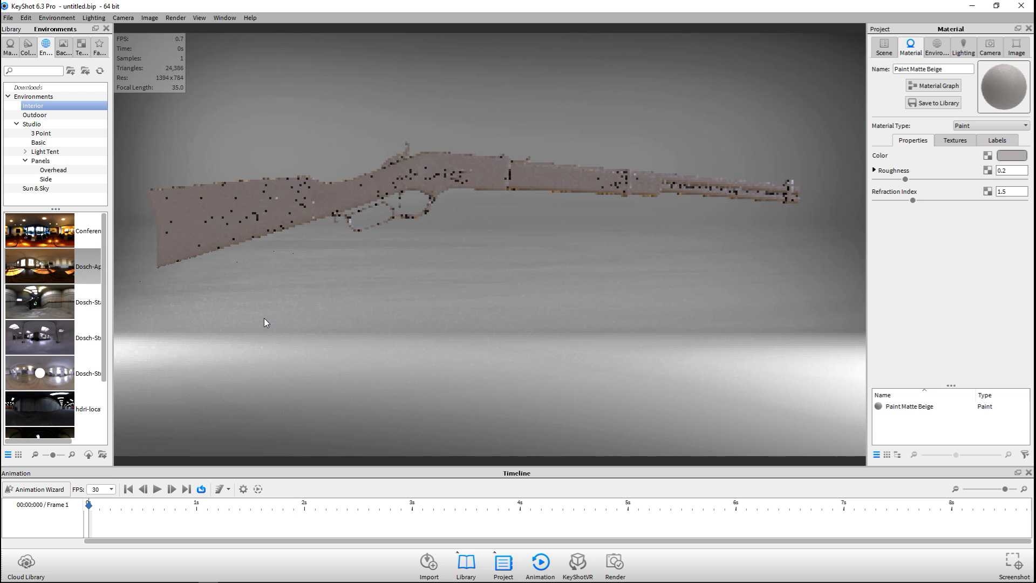
pyautogui.moveTo(34, 308); pyautogui.dragTo(276, 315)
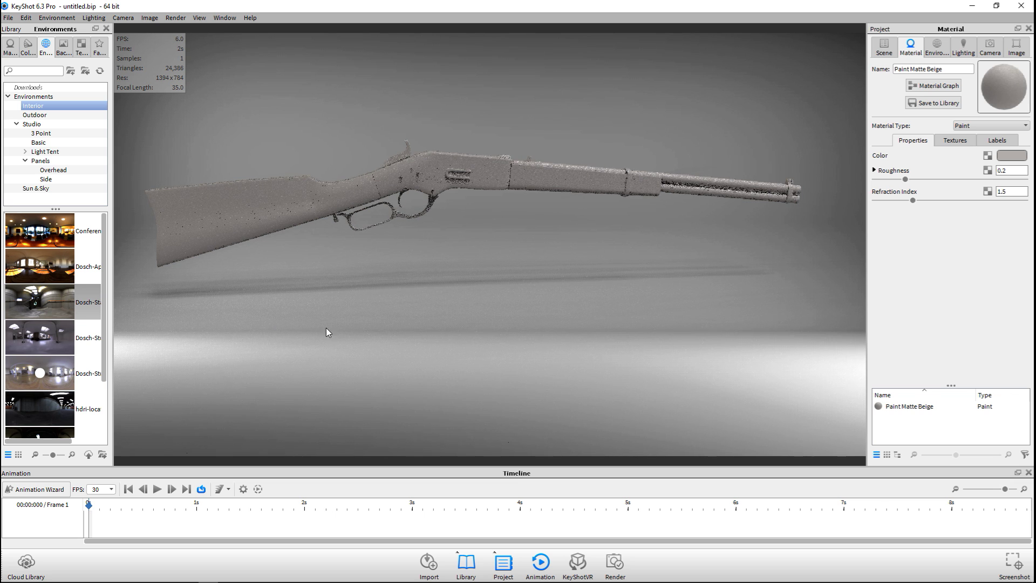
pyautogui.moveTo(34, 339); pyautogui.dragTo(211, 339)
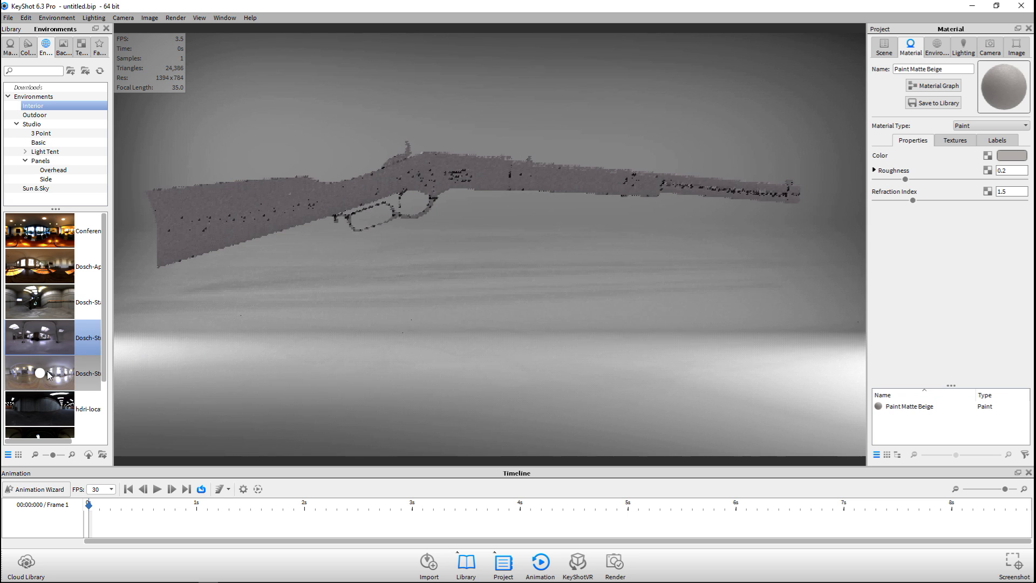
pyautogui.moveTo(44, 375); pyautogui.dragTo(211, 348)
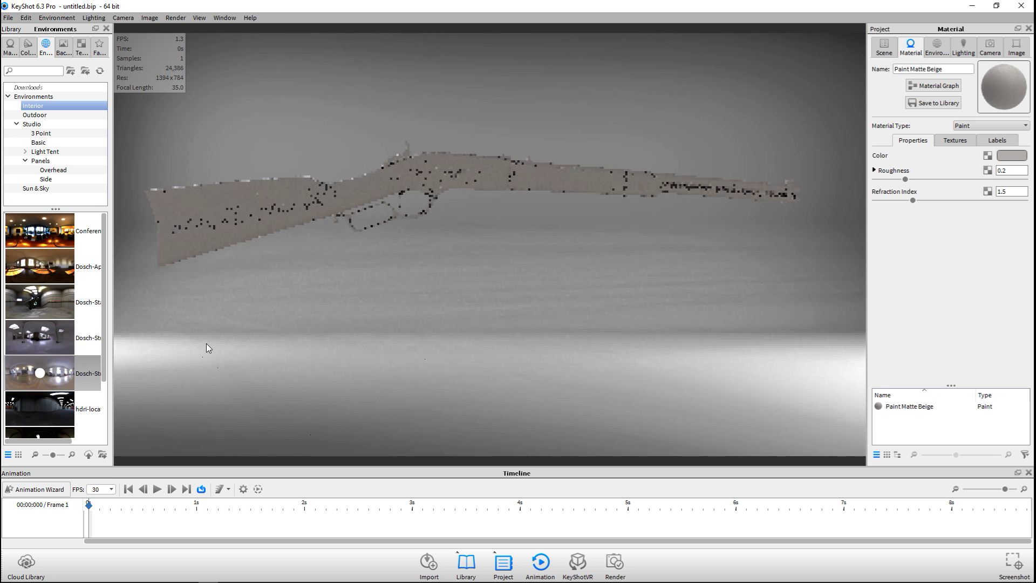
pyautogui.moveTo(35, 297); pyautogui.dragTo(284, 326)
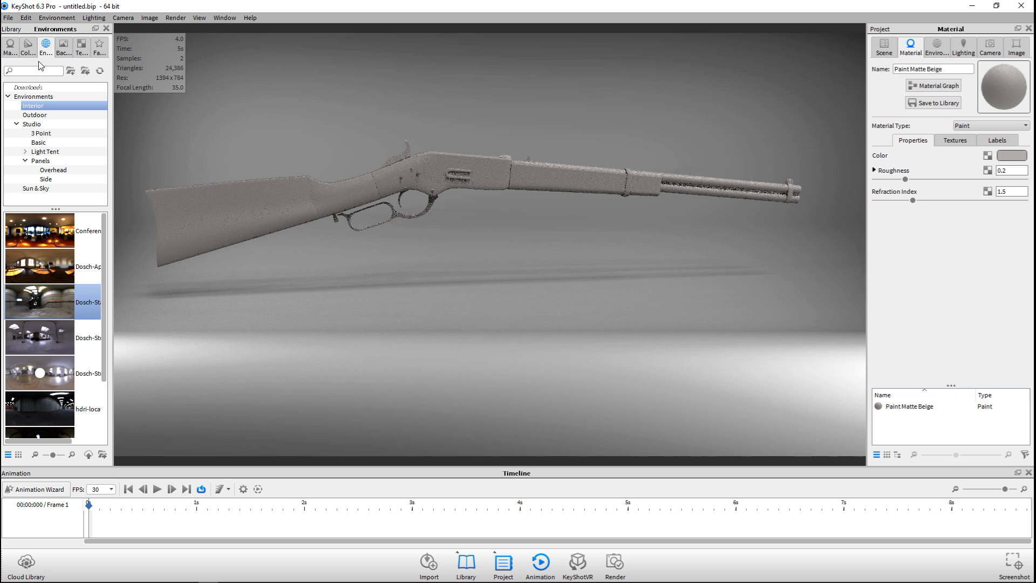
# Step: Try the Studio backdrop and White Solid Vignette backplates, keeping the Studio backdrop
pyautogui.click(64, 46)
pyautogui.moveTo(32, 327); pyautogui.dragTo(296, 386)
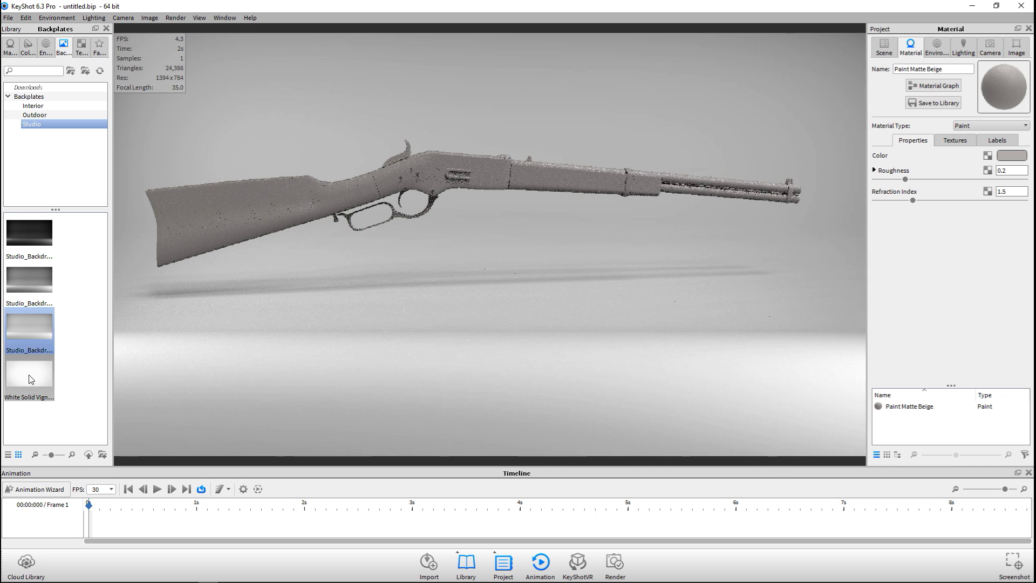
pyautogui.moveTo(31, 379); pyautogui.dragTo(253, 357)
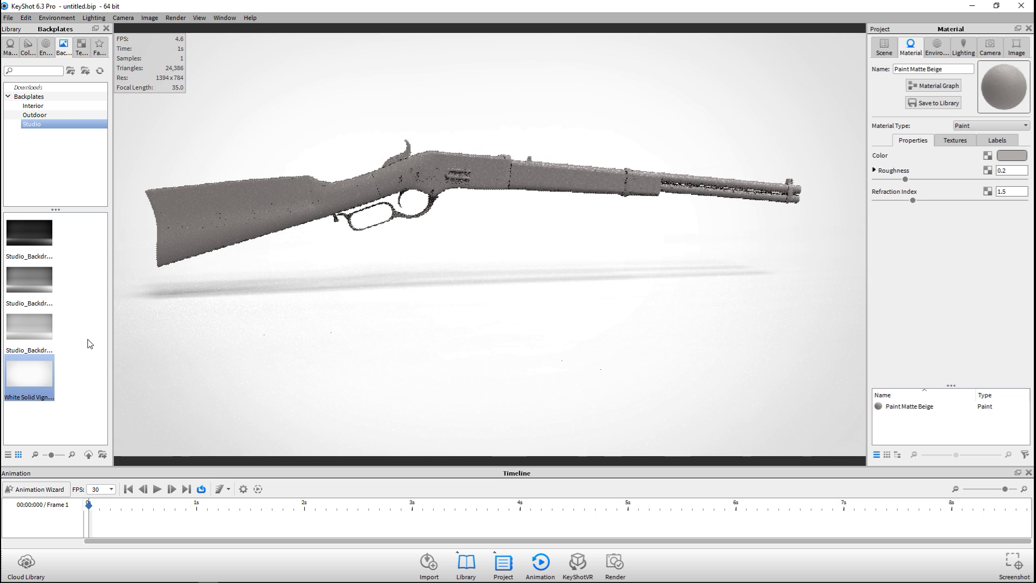
pyautogui.moveTo(29, 326); pyautogui.dragTo(274, 358)
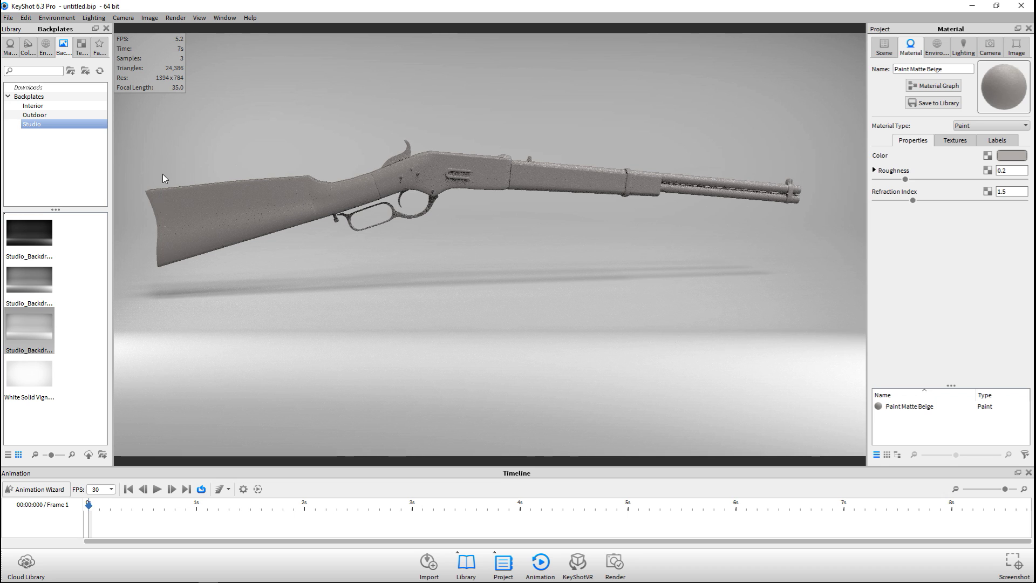
# Step: Enable image effects with vignetting strength 0.217, bloom intensity 0.209 and bloom radius 1
pyautogui.click(1018, 49)
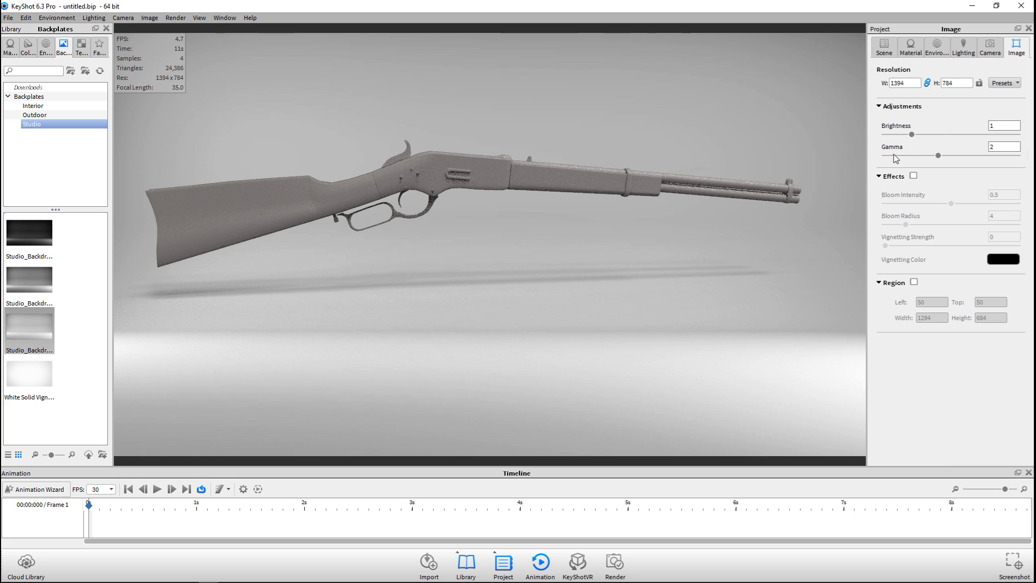
pyautogui.click(913, 176)
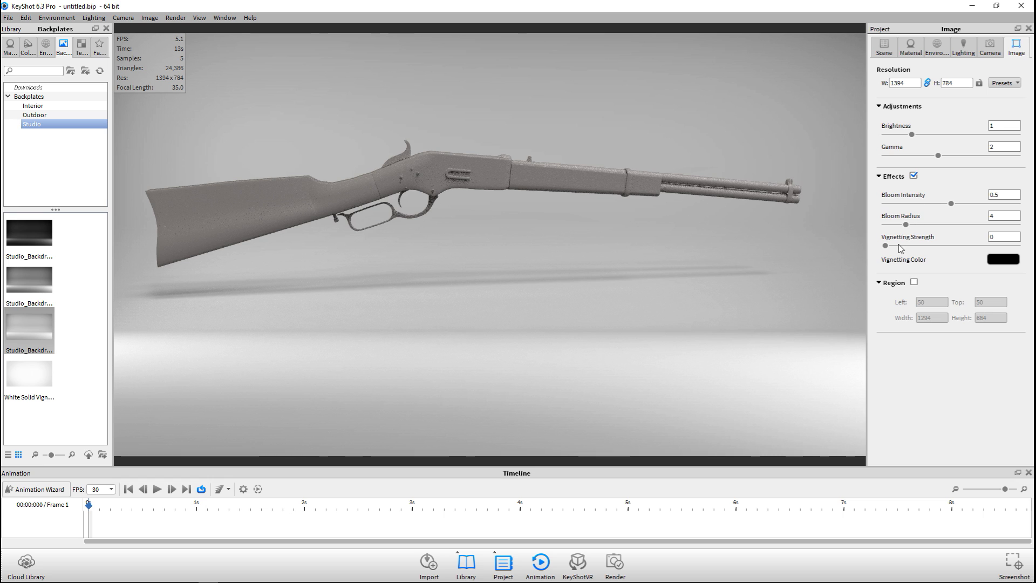
pyautogui.moveTo(886, 247); pyautogui.dragTo(915, 256)
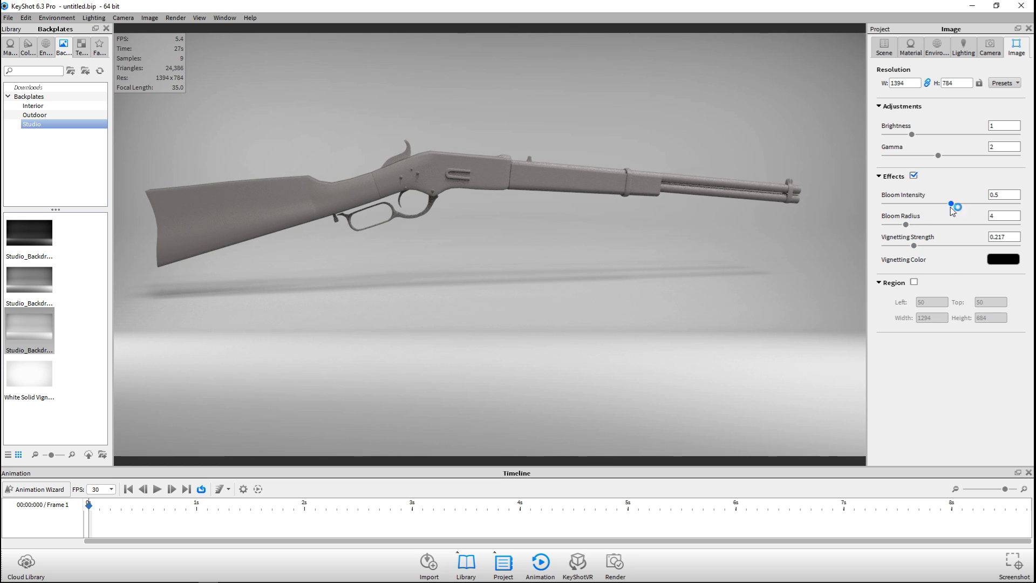
pyautogui.moveTo(951, 205); pyautogui.dragTo(882, 220)
pyautogui.moveTo(906, 224); pyautogui.dragTo(878, 229)
pyautogui.click(990, 47)
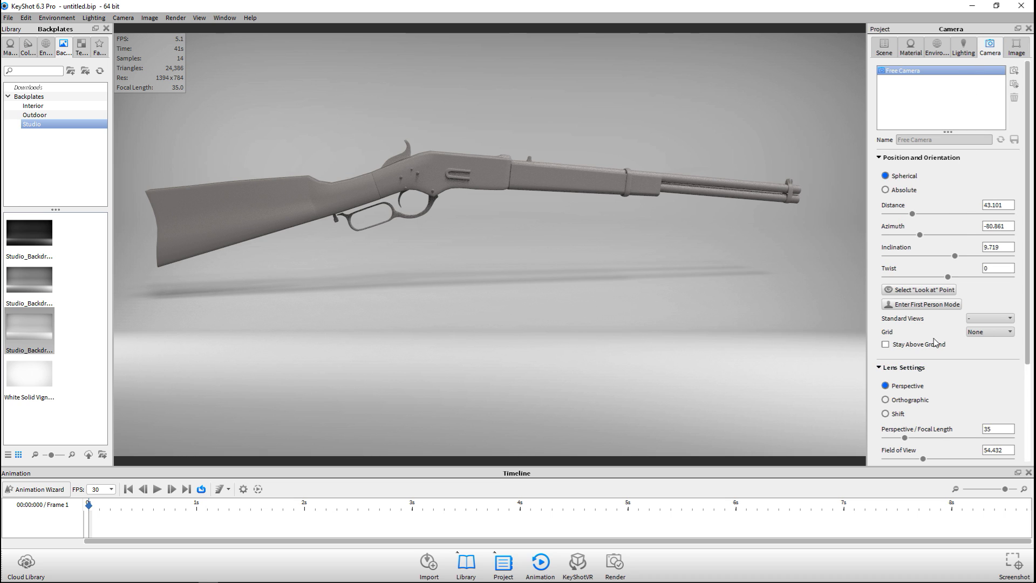
# Step: Raise the lighting Ray Bounces from 24 to 28
pyautogui.click(963, 48)
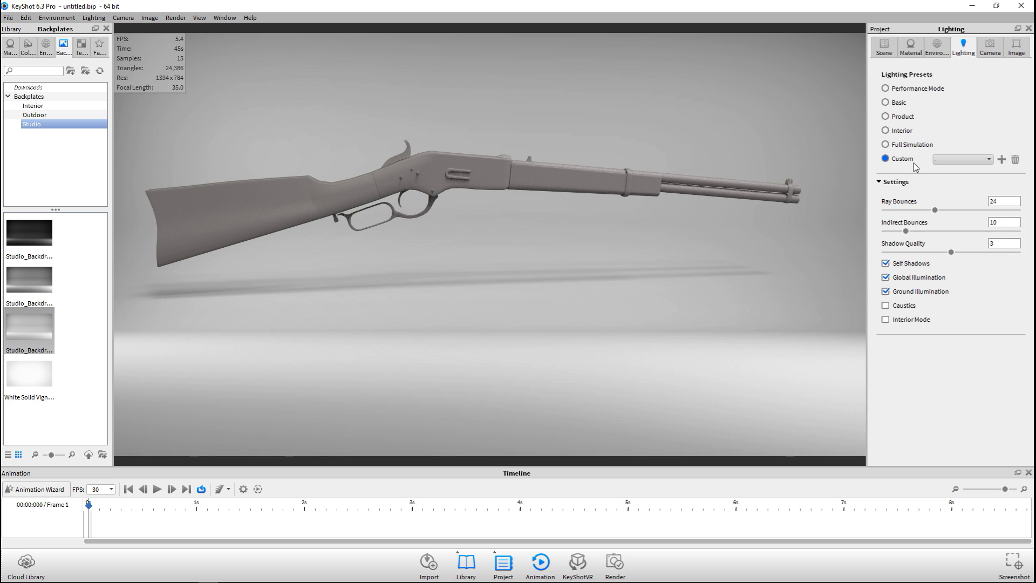
pyautogui.moveTo(939, 214); pyautogui.dragTo(994, 264)
pyautogui.click(935, 49)
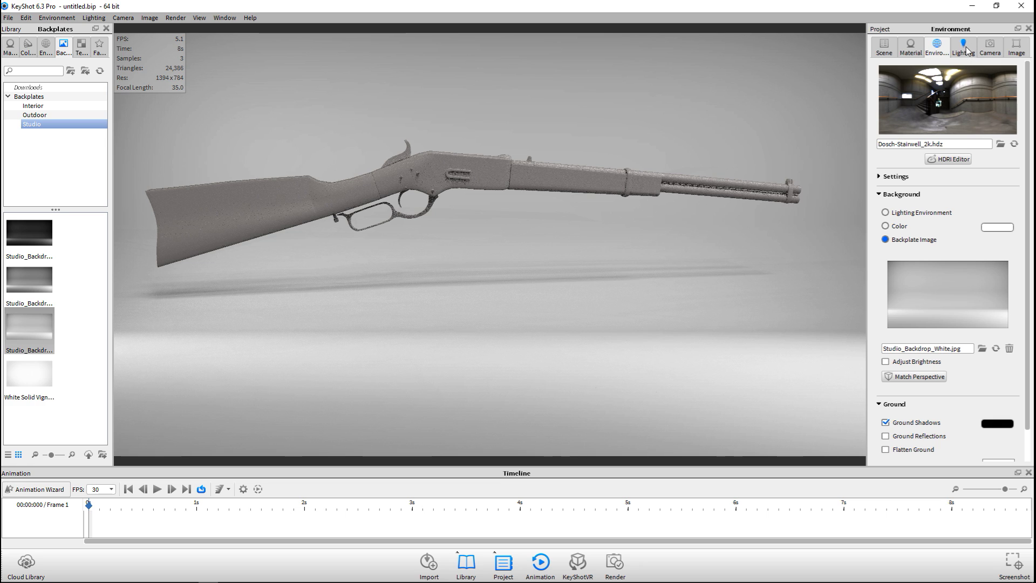
# Step: Raise image gamma from 2 to 2.48, then return to the Paint Matte Beige material settings
pyautogui.click(991, 49)
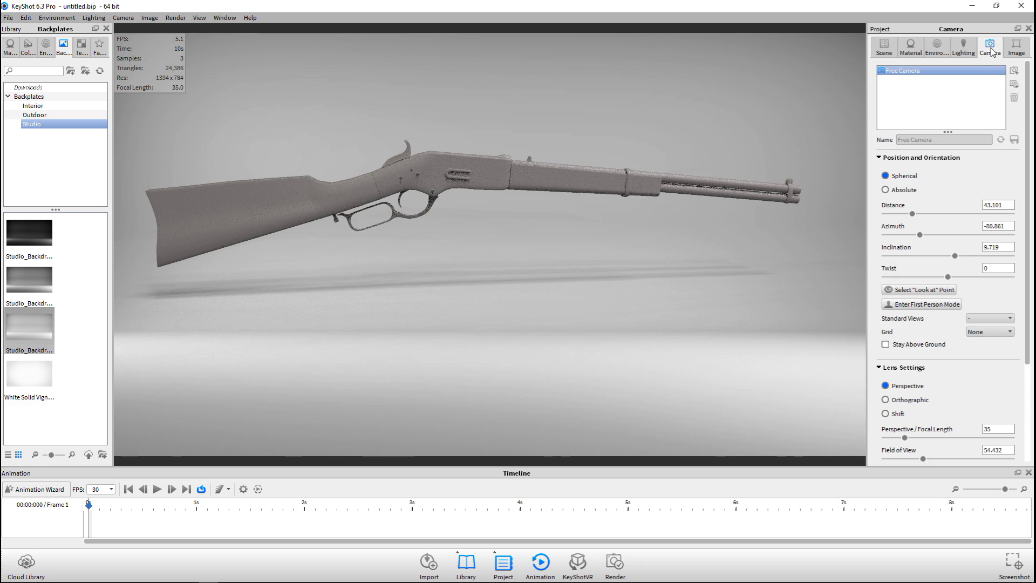
pyautogui.click(964, 49)
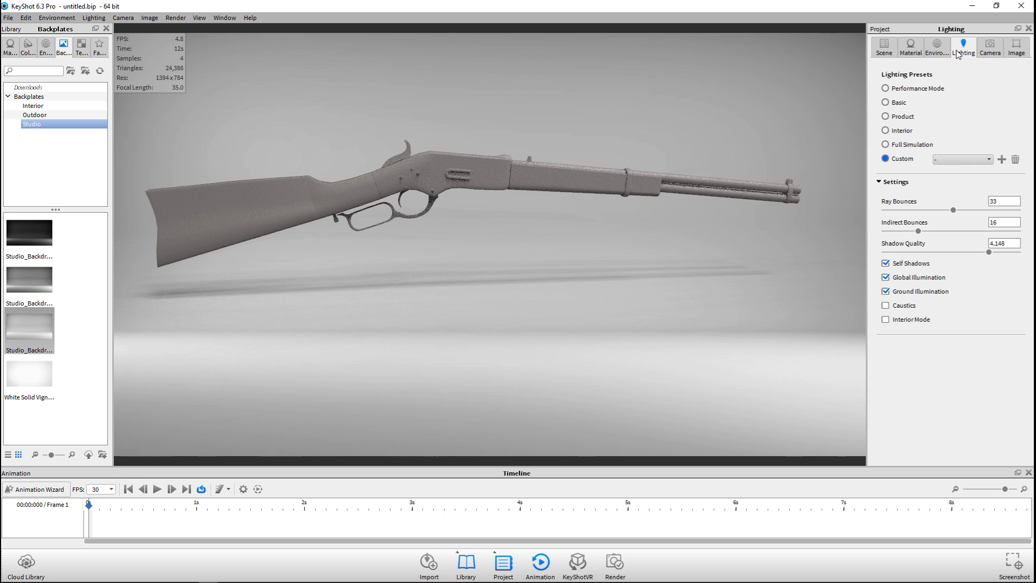
pyautogui.click(990, 50)
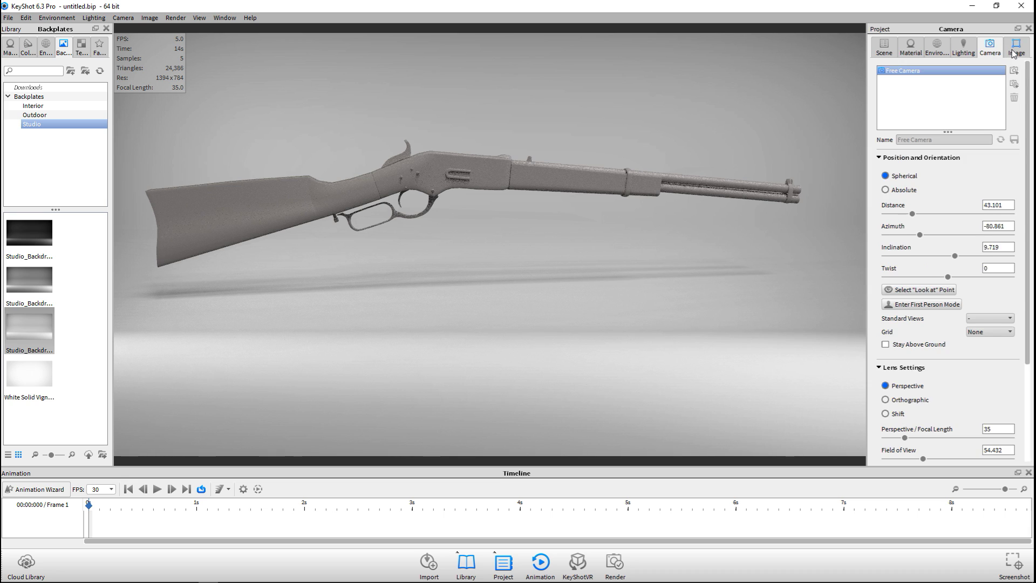
pyautogui.click(1014, 51)
pyautogui.moveTo(939, 155); pyautogui.dragTo(951, 161)
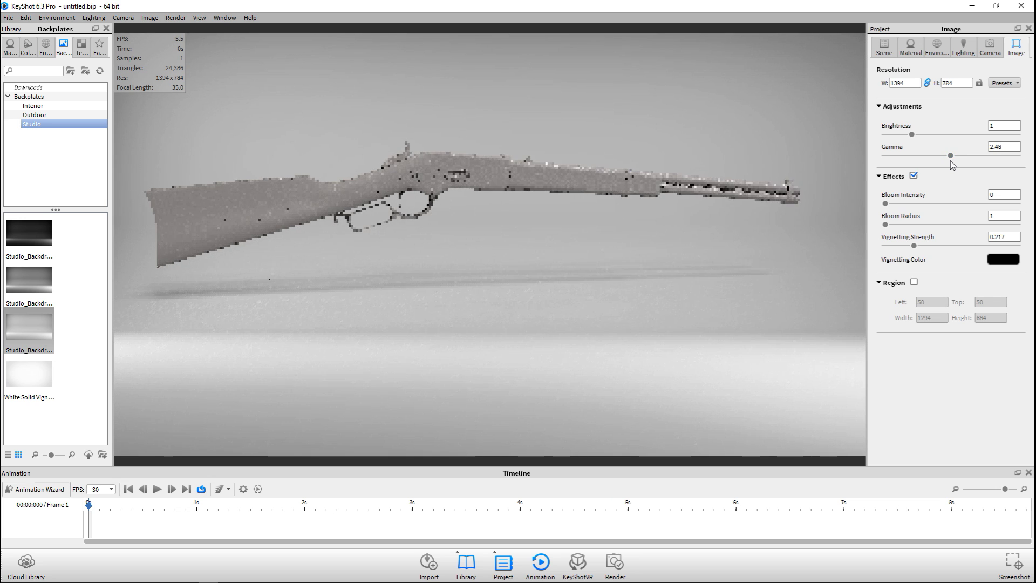
pyautogui.click(990, 49)
pyautogui.click(966, 48)
pyautogui.click(939, 50)
pyautogui.click(914, 49)
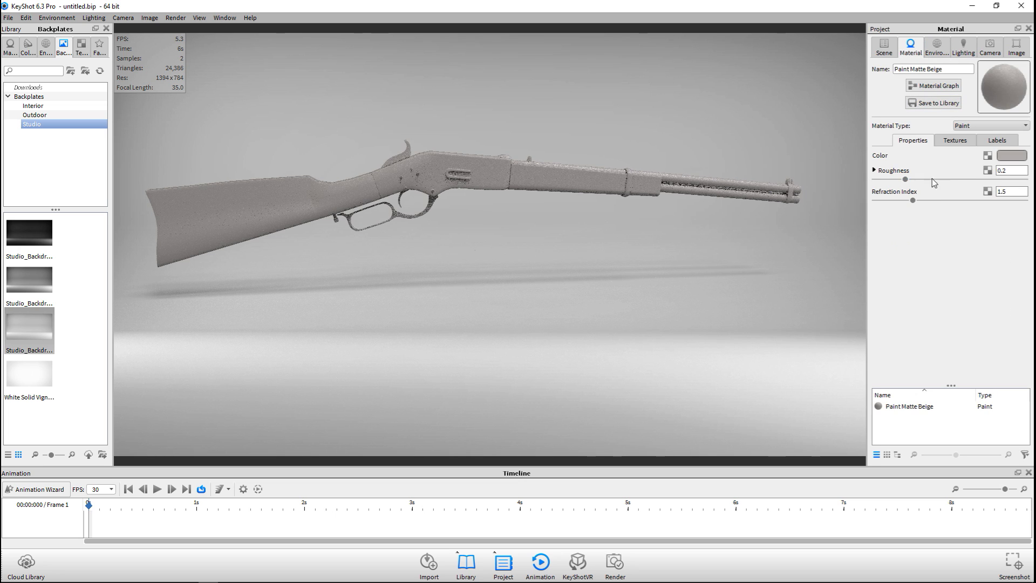
# Step: Drop the Paint Matte Beige roughness to 0, then raise it to 0.272 with refraction index 1.182
pyautogui.moveTo(906, 179); pyautogui.dragTo(902, 179)
pyautogui.write('0')
pyautogui.press('Return')
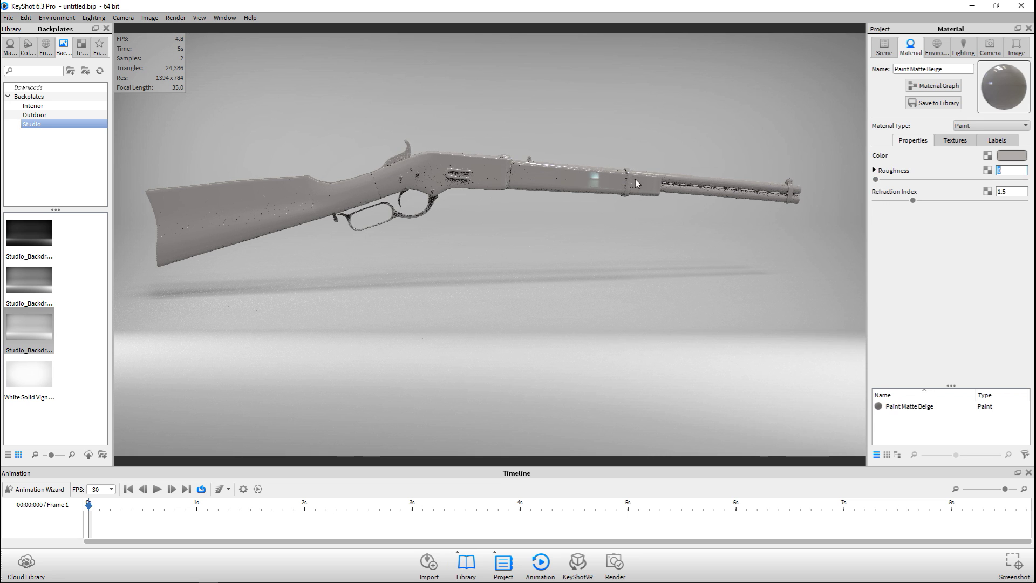
pyautogui.moveTo(876, 180); pyautogui.dragTo(889, 204)
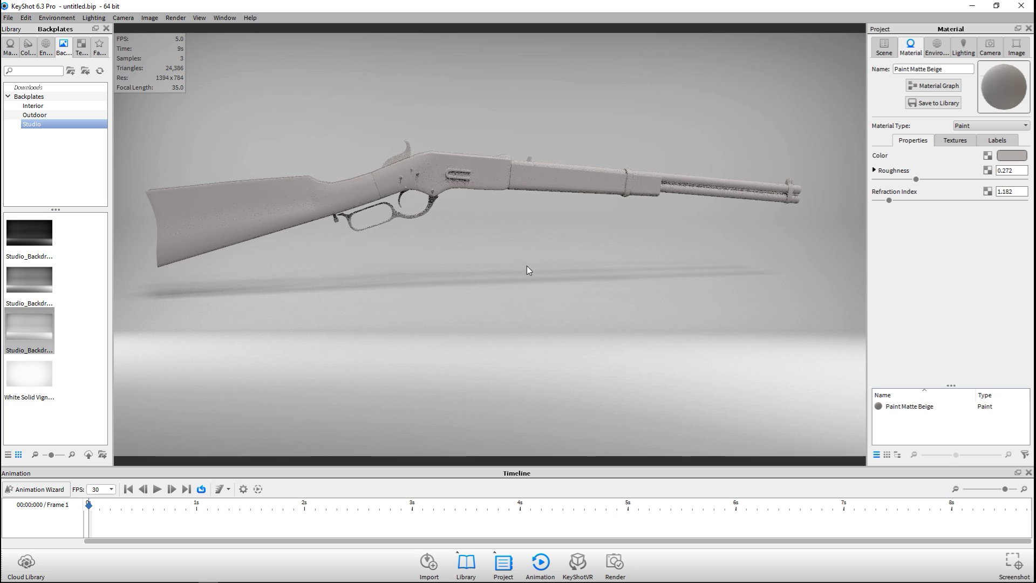
# Step: In the environment Settings, turn the Dosch-Stairwell_2k lighting rotation to 24.5
pyautogui.click(966, 48)
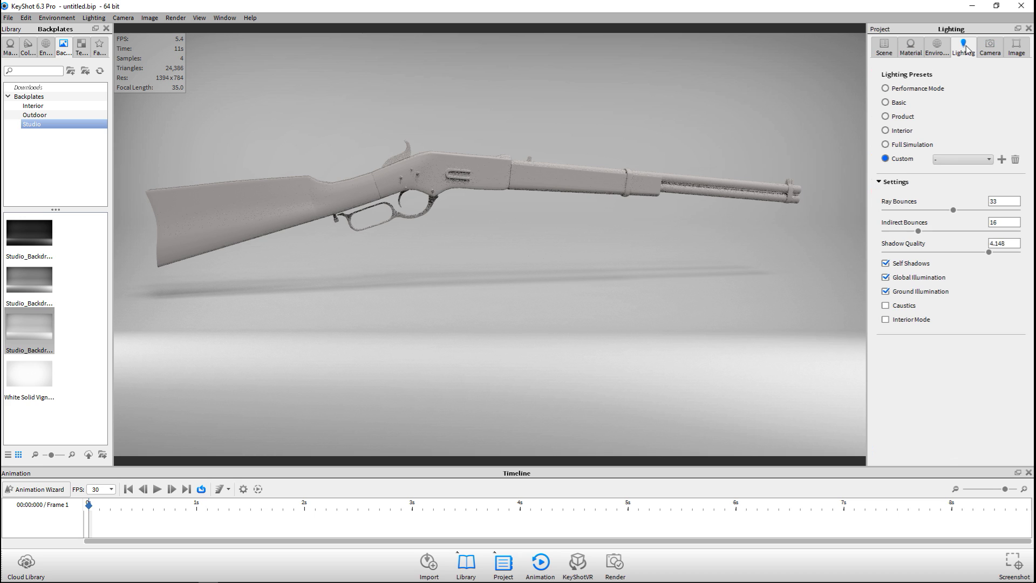
pyautogui.click(936, 48)
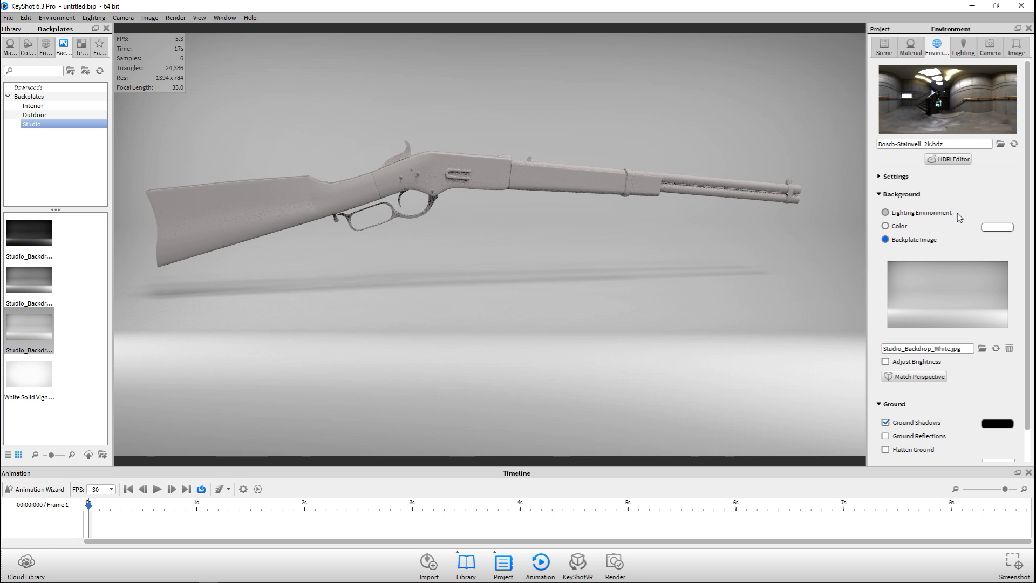
pyautogui.click(878, 176)
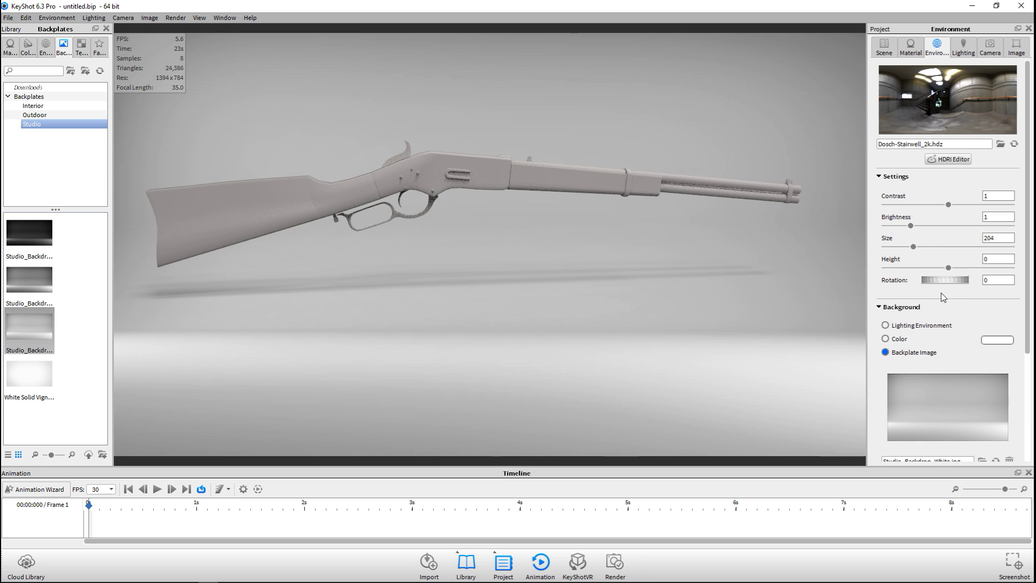
pyautogui.moveTo(937, 278)
pyautogui.mouseDown()
pyautogui.moveTo(958, 284)
pyautogui.moveTo(934, 282)
pyautogui.moveTo(949, 284)
pyautogui.mouseUp()
pyautogui.moveTo(959, 279); pyautogui.dragTo(943, 281)
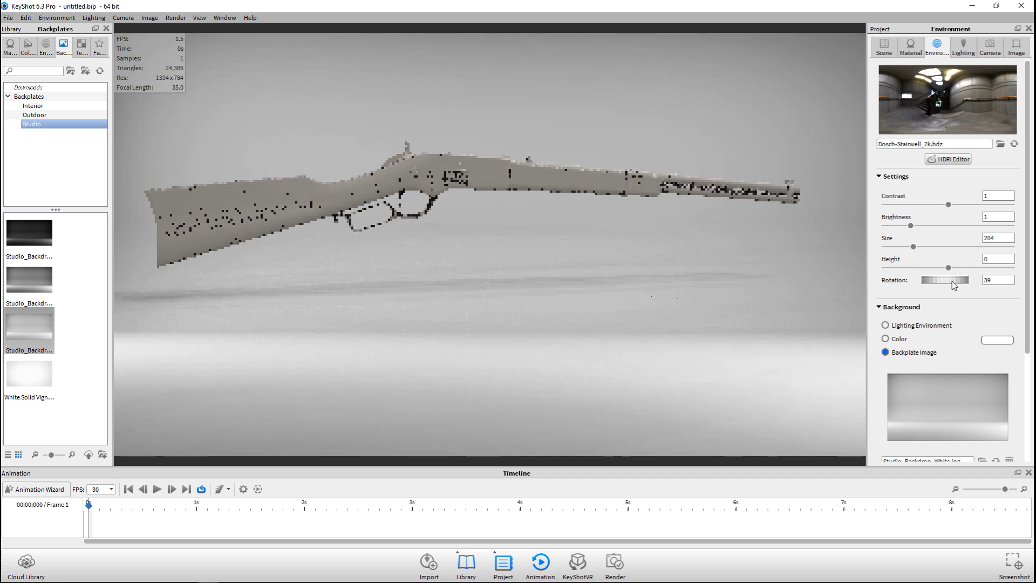
pyautogui.moveTo(958, 284); pyautogui.dragTo(944, 285)
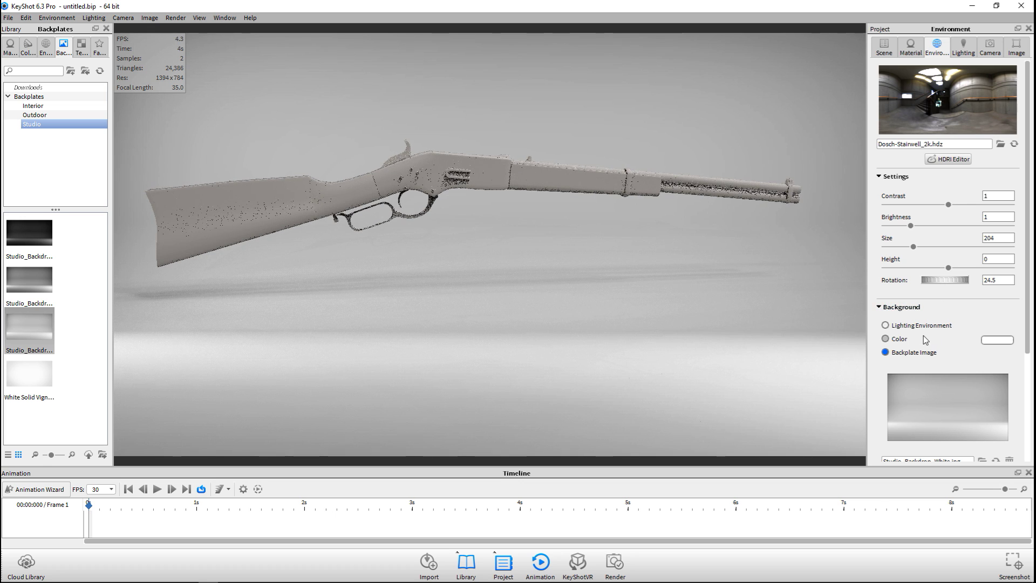
# Step: Switch the background to a solid colour and pick pale sage green, RGB 214, 224, 210
pyautogui.click(886, 339)
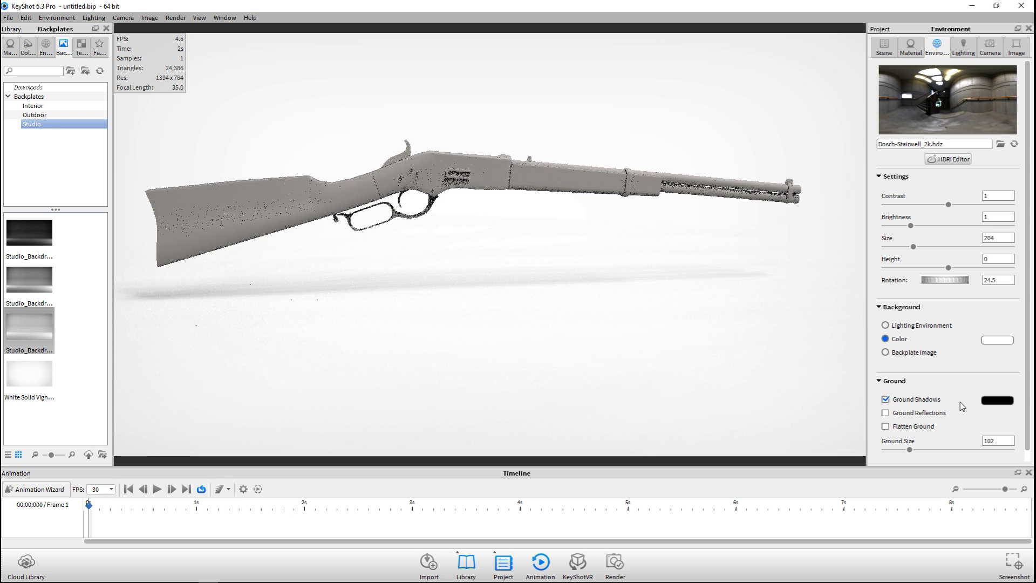
pyautogui.click(998, 340)
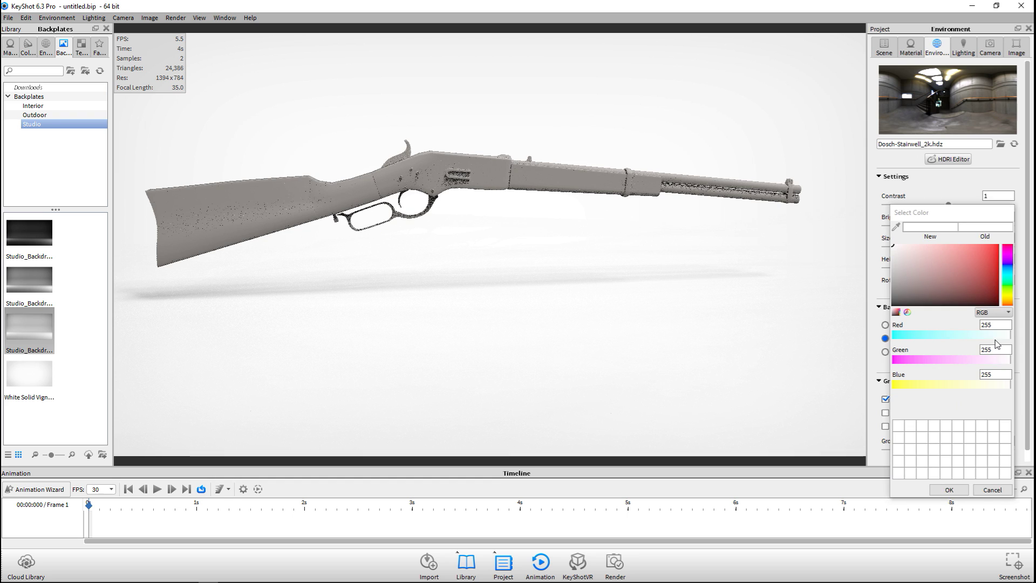
pyautogui.moveTo(931, 272); pyautogui.dragTo(933, 251)
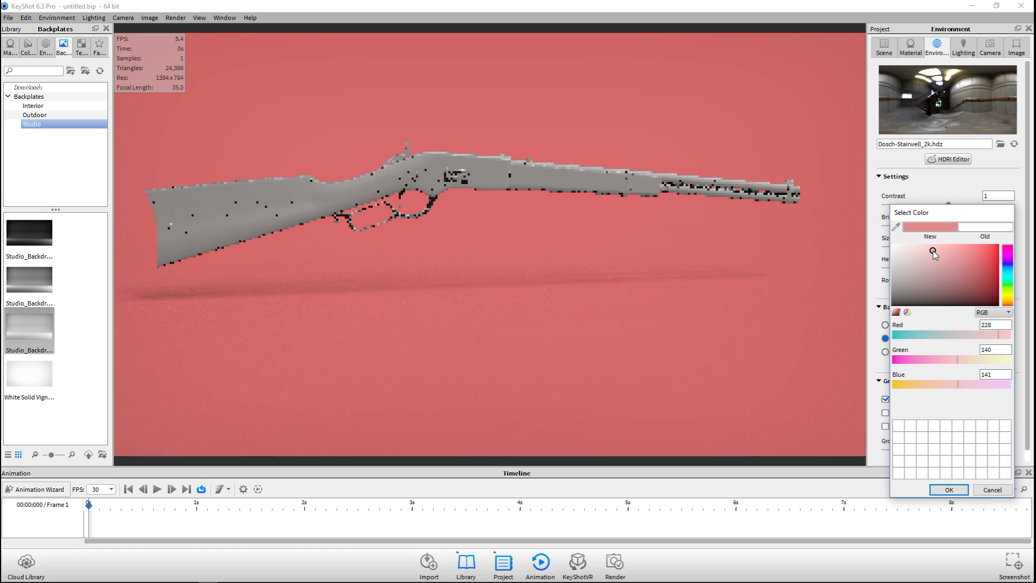
pyautogui.moveTo(1005, 272); pyautogui.dragTo(1009, 293)
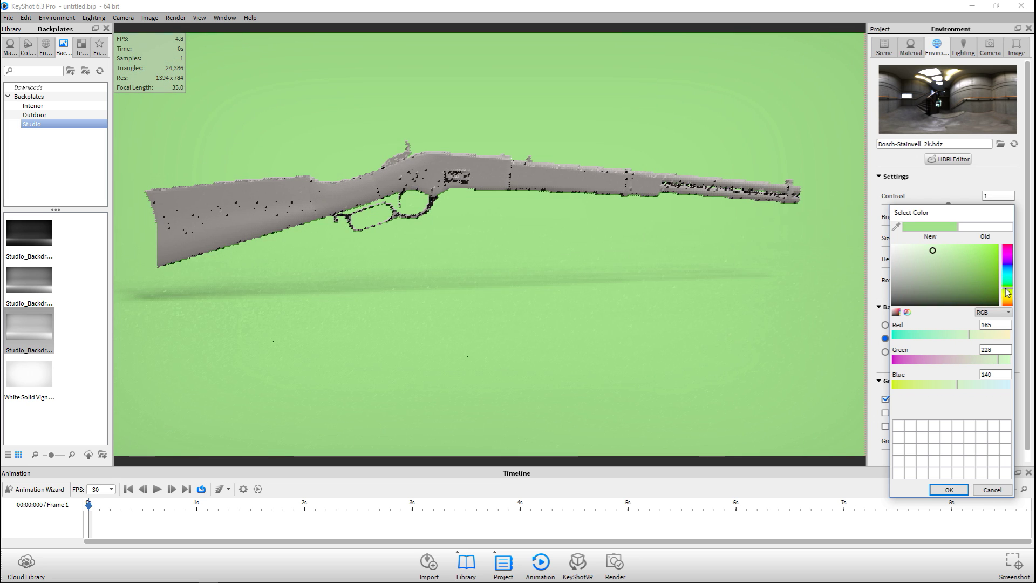
pyautogui.moveTo(933, 251); pyautogui.dragTo(894, 263)
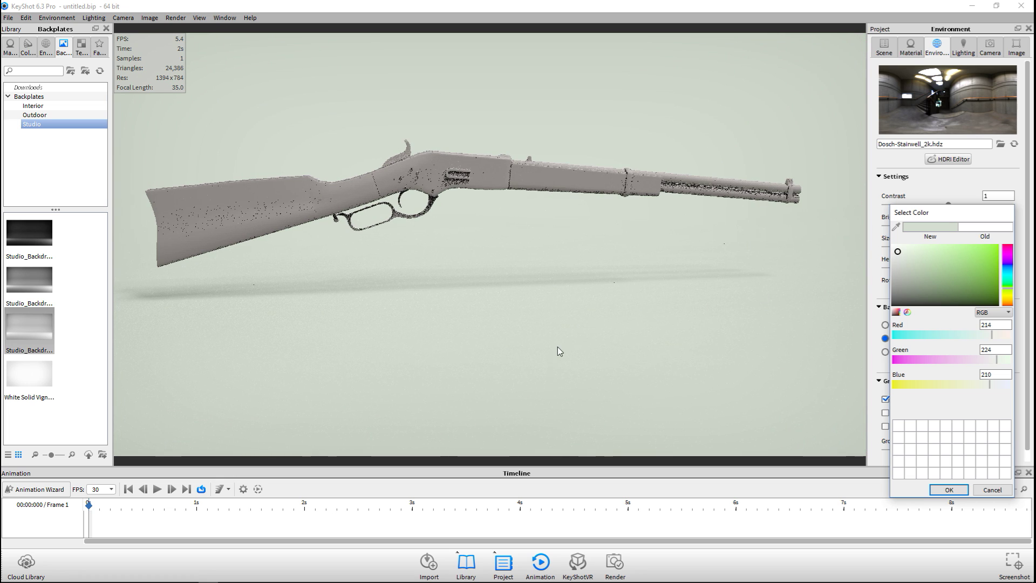
pyautogui.click(175, 17)
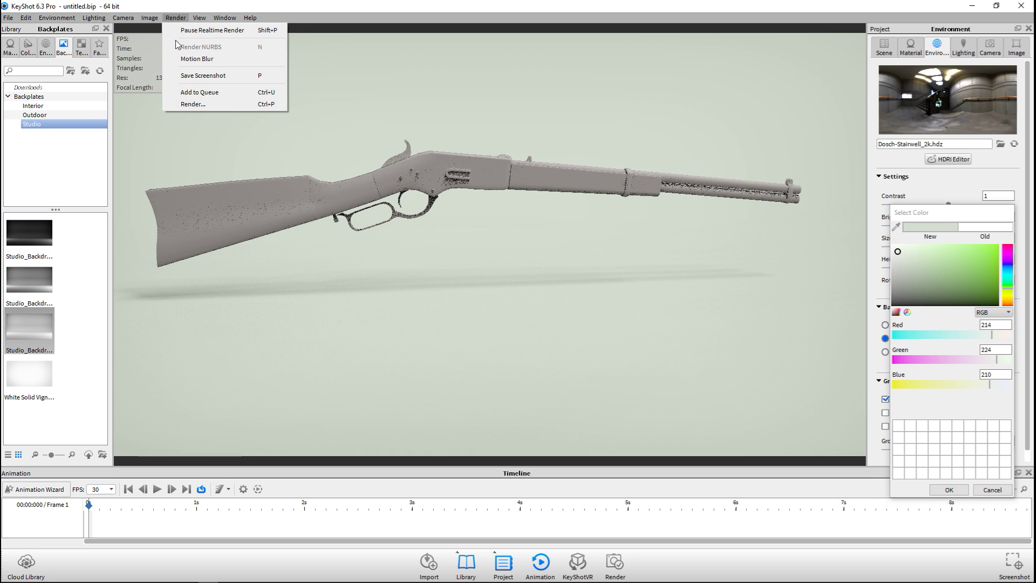
# Step: In the Render settings, set the quality mode to Maximum Samples
pyautogui.click(202, 105)
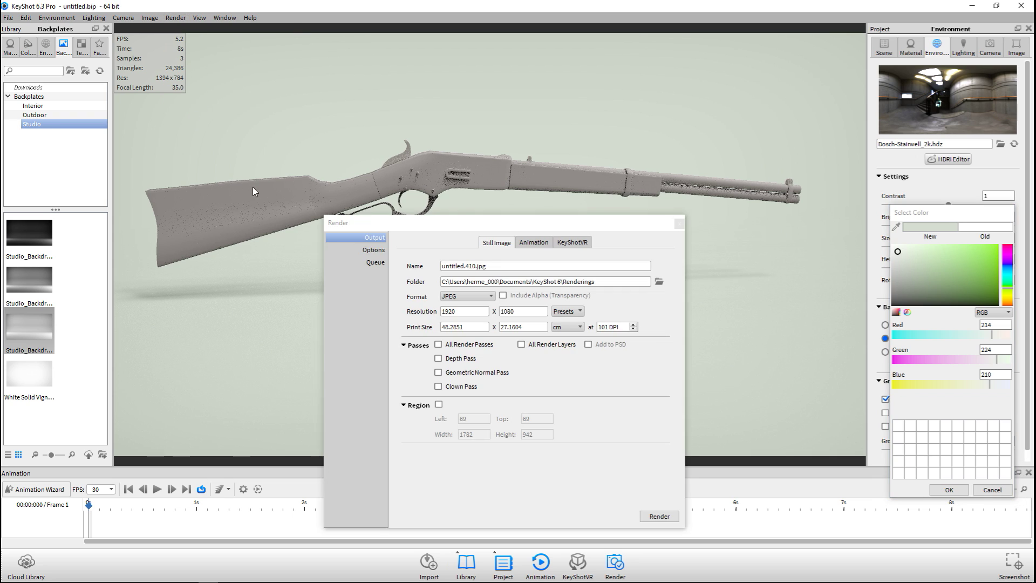
pyautogui.click(366, 250)
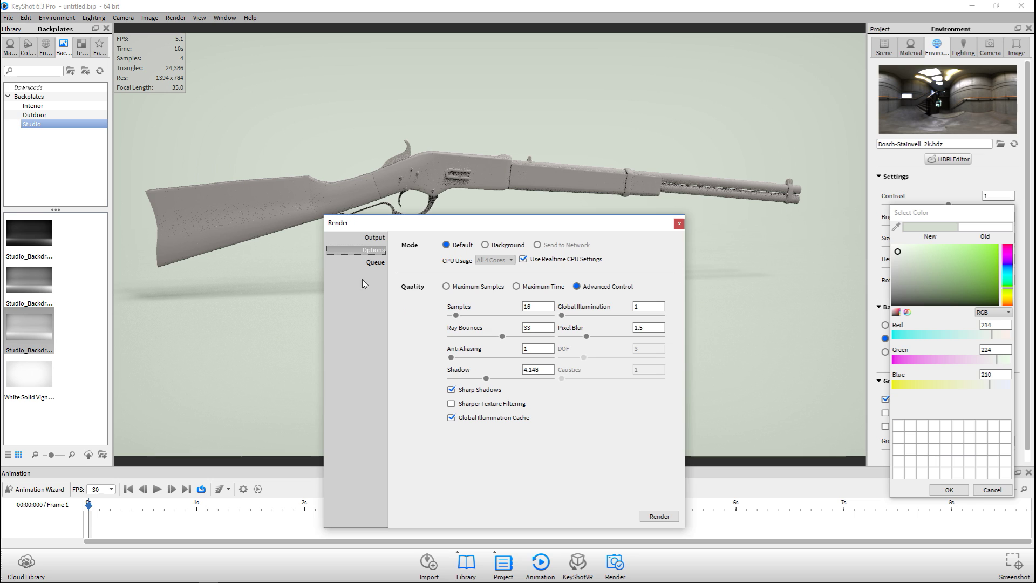
pyautogui.click(448, 288)
# Step: Name the output WinClay, save it to the Desktop as a 1920×1080 JPEG, and render
pyautogui.click(374, 238)
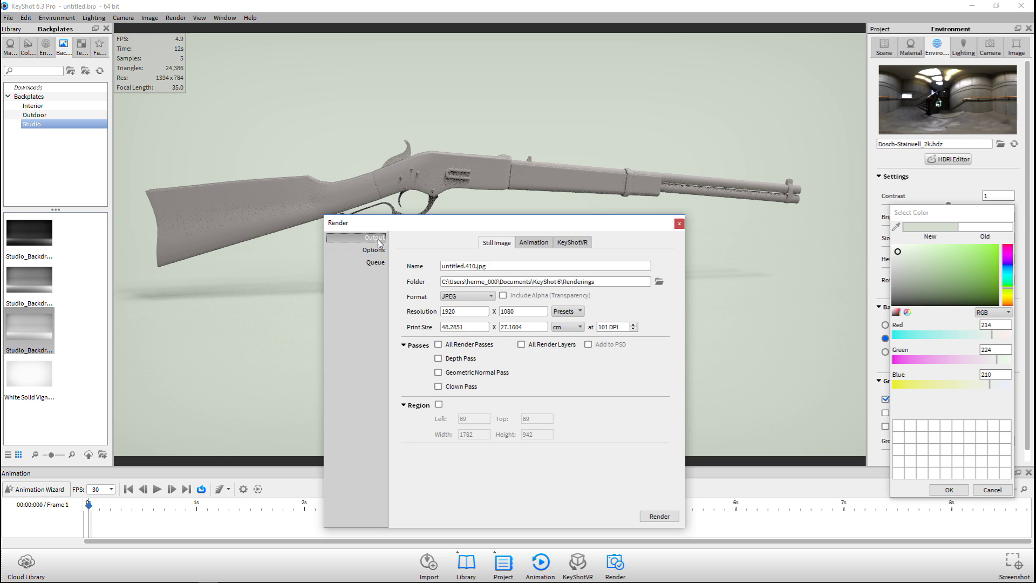
pyautogui.tripleClick(498, 266)
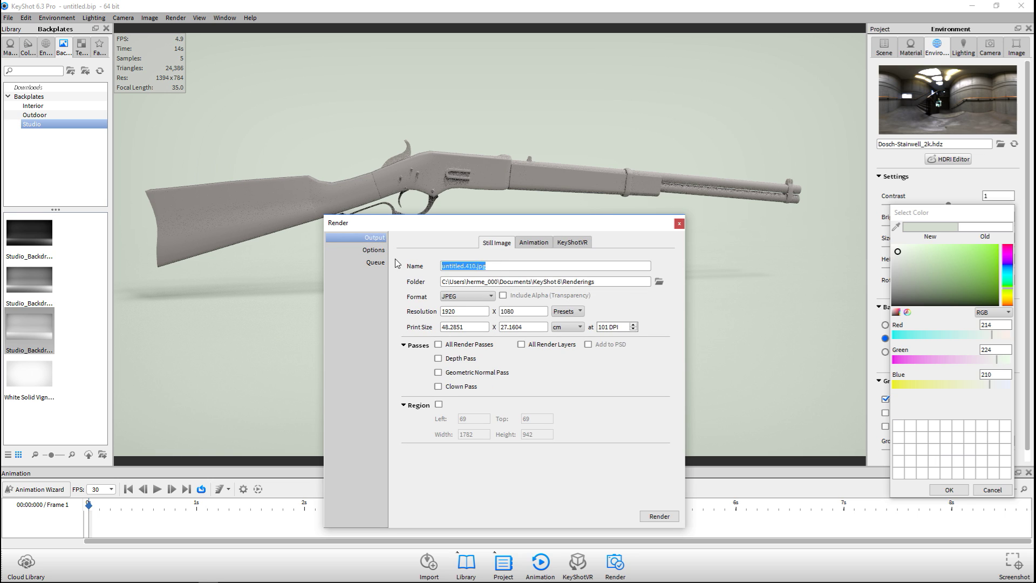
pyautogui.write('WinClay')
pyautogui.click(660, 282)
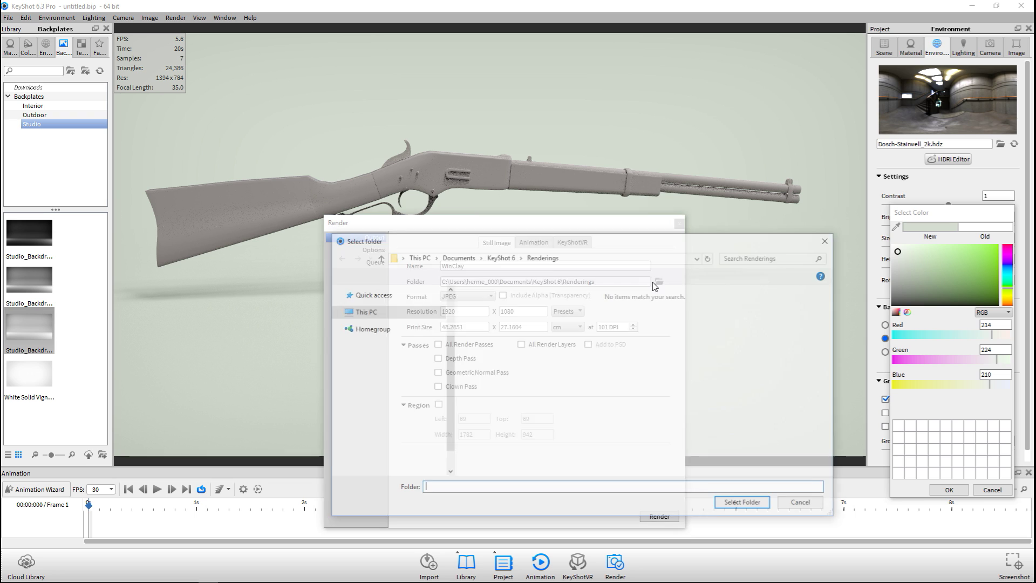
pyautogui.click(368, 341)
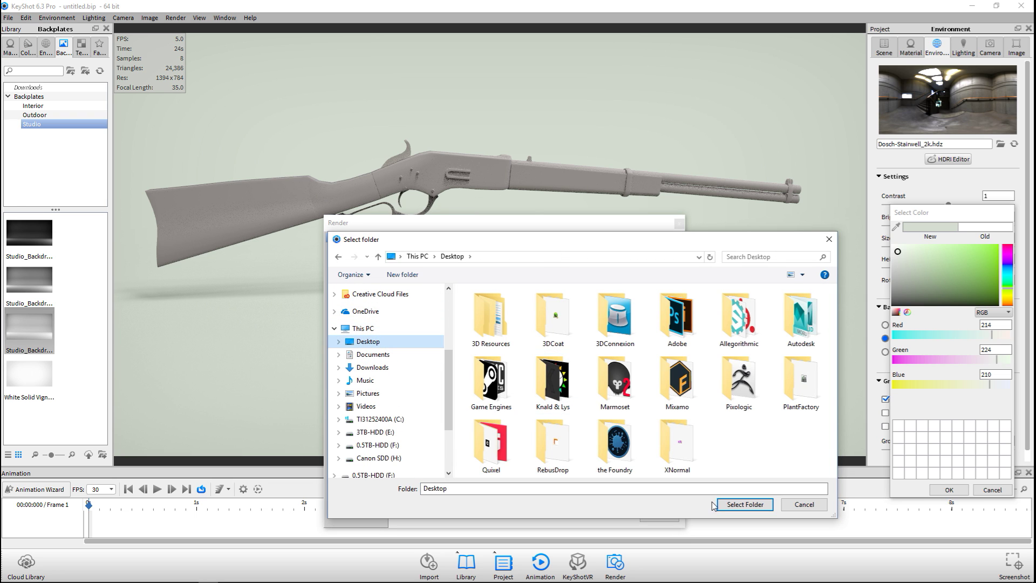
pyautogui.click(743, 504)
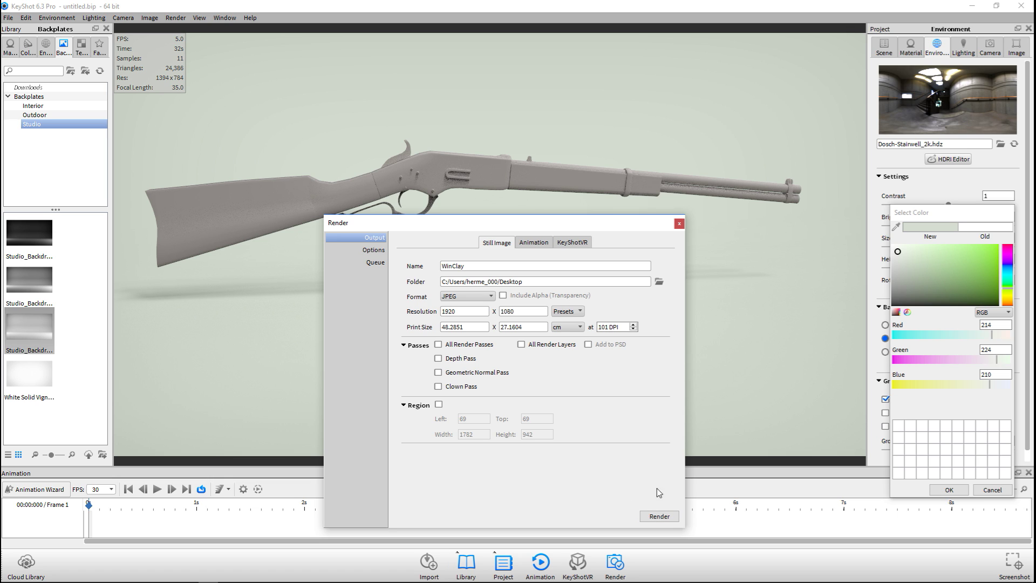
pyautogui.click(659, 516)
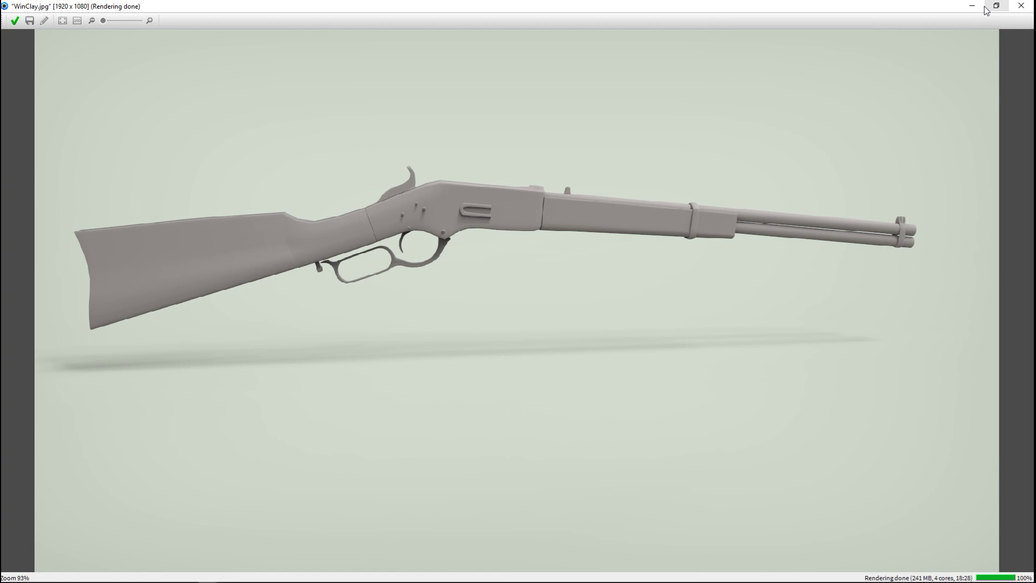